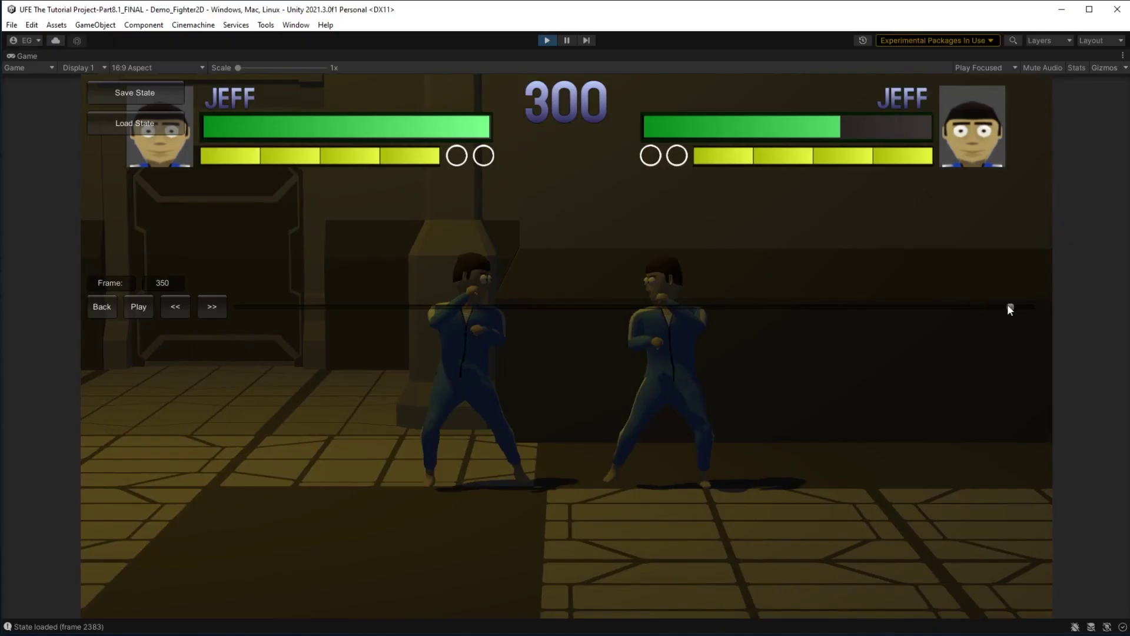
Rewind the match replay to the two-hit combo and step single frames forward and back.
drag(1011, 306, 383, 307)
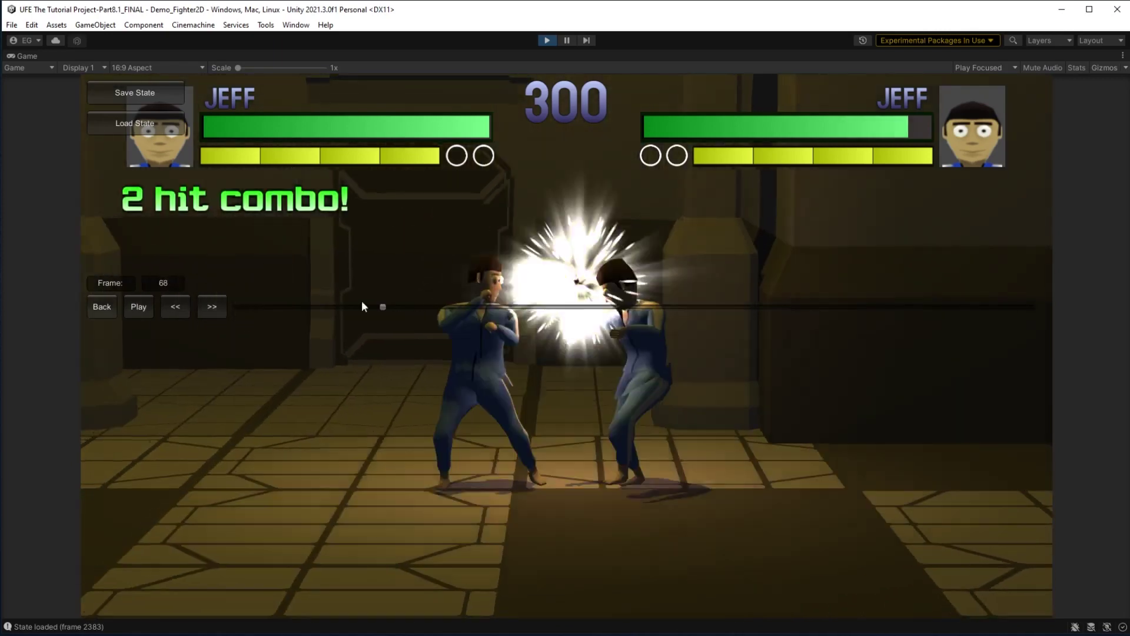
click(213, 307)
click(213, 307)
click(213, 307)
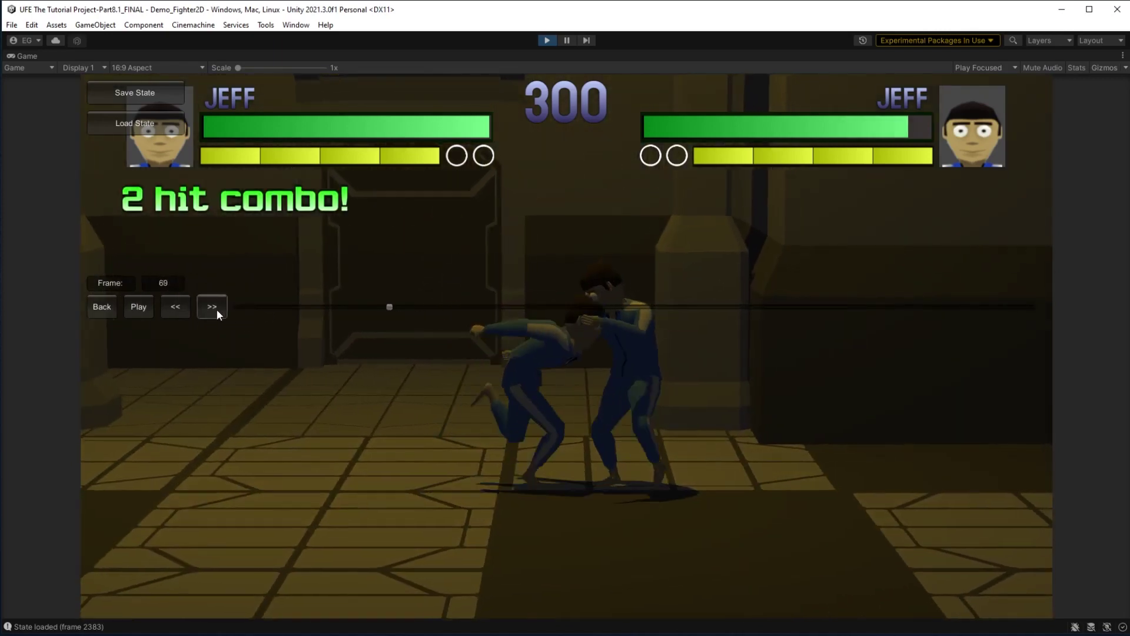
click(174, 306)
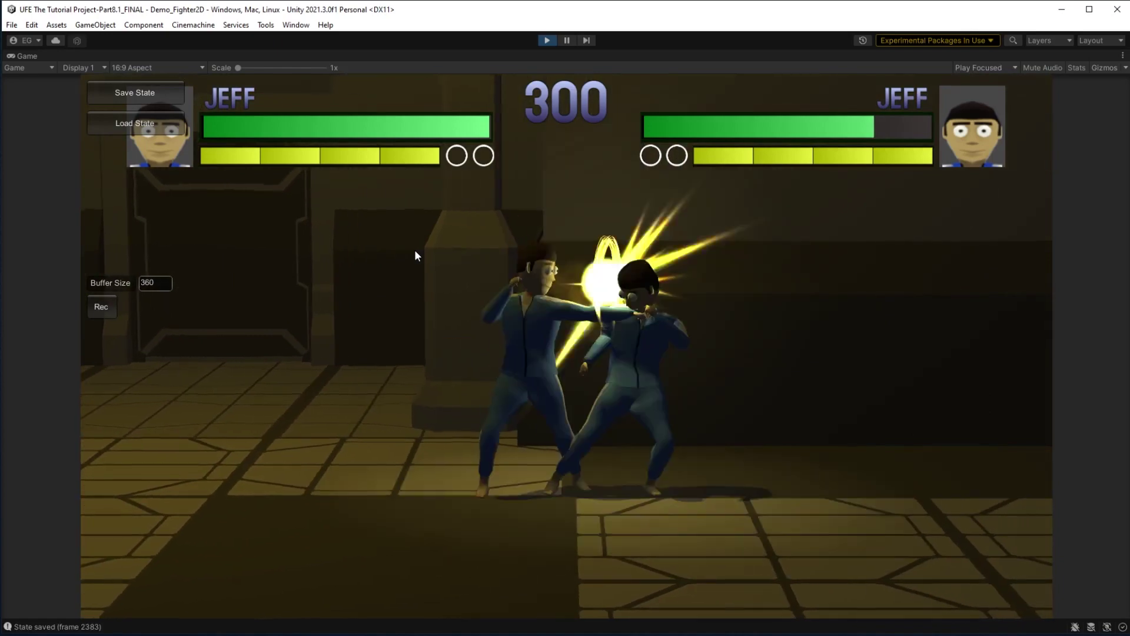
Load the saved match state, pause the replay near its end and rewind it to around its middle.
click(172, 129)
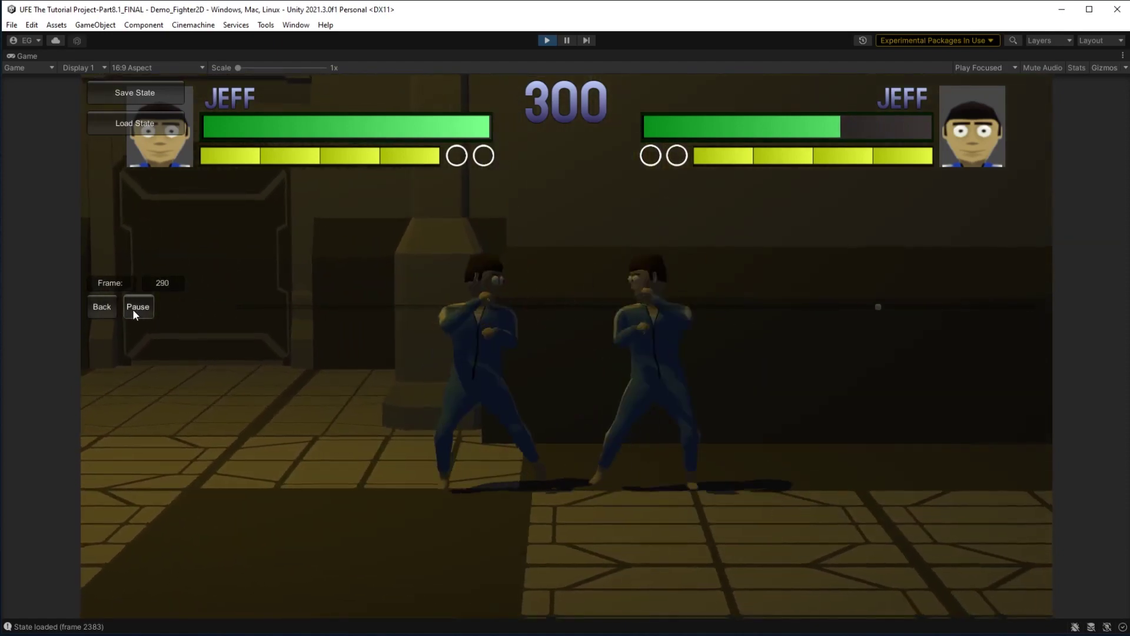
click(134, 311)
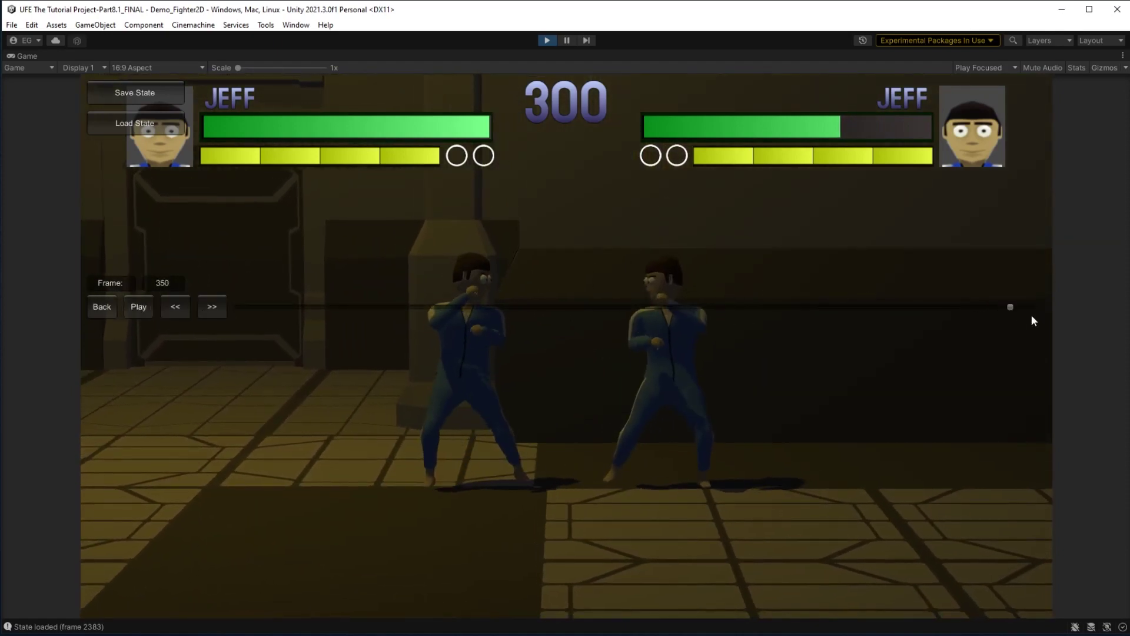
drag(1015, 308, 627, 296)
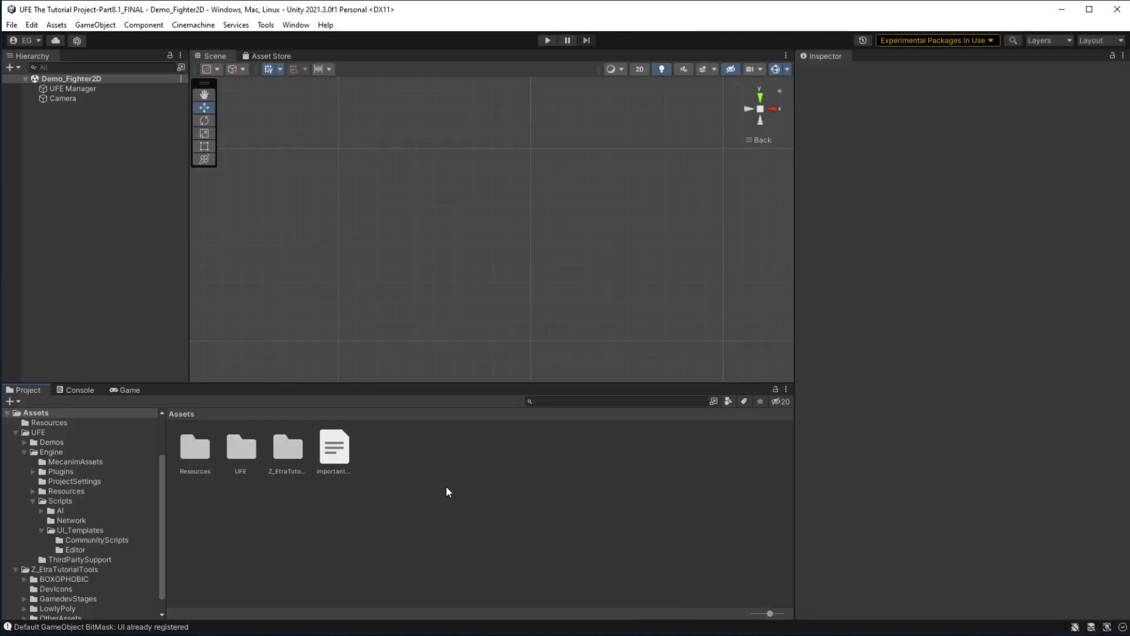
Open the U.F.E Global Config of the The_Dev_Brawl asset in UFE/Demos/_2DFighter.
double_click(242, 457)
double_click(188, 467)
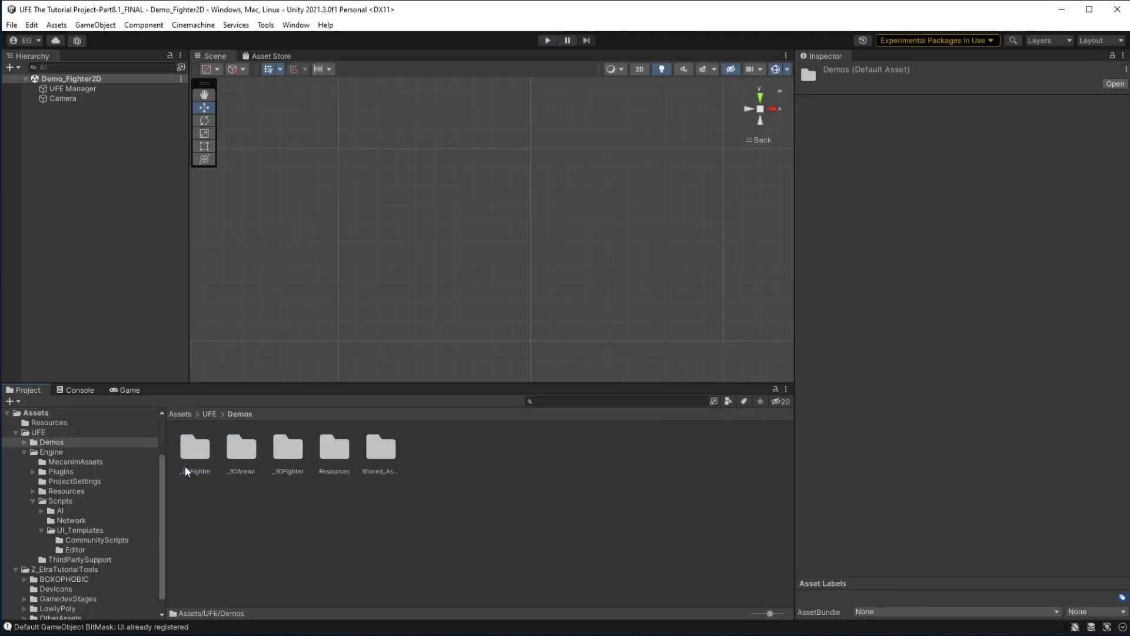
double_click(196, 463)
click(442, 456)
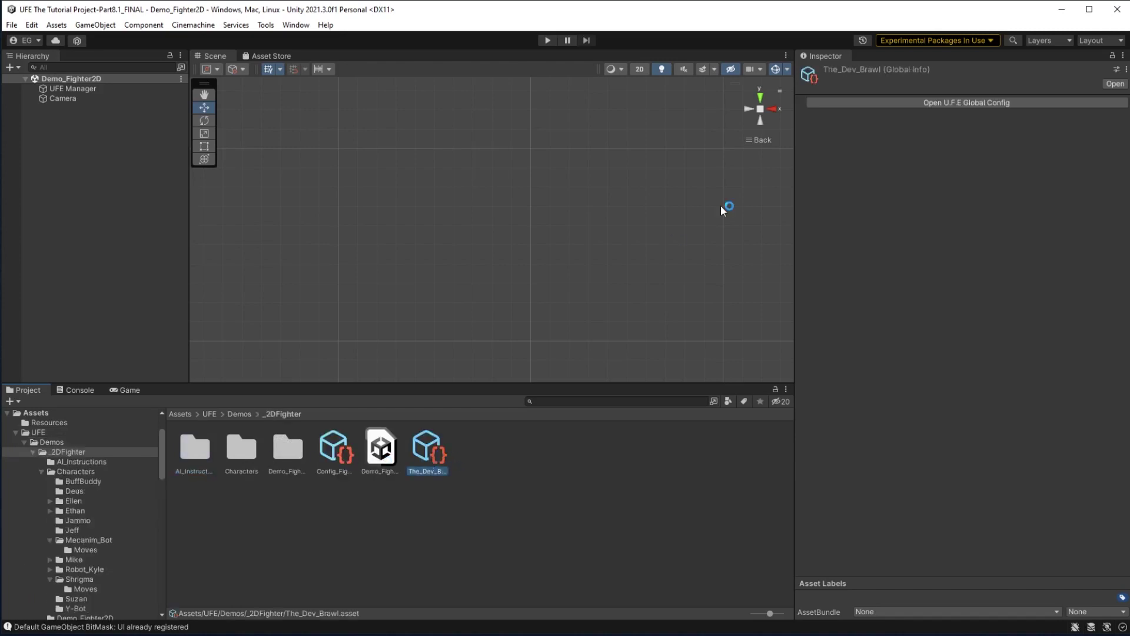
click(958, 103)
drag(805, 11, 775, 34)
Expand the GUI Options and their Screens list to reach the Replay Mode section.
scroll(562, 242, down, 5)
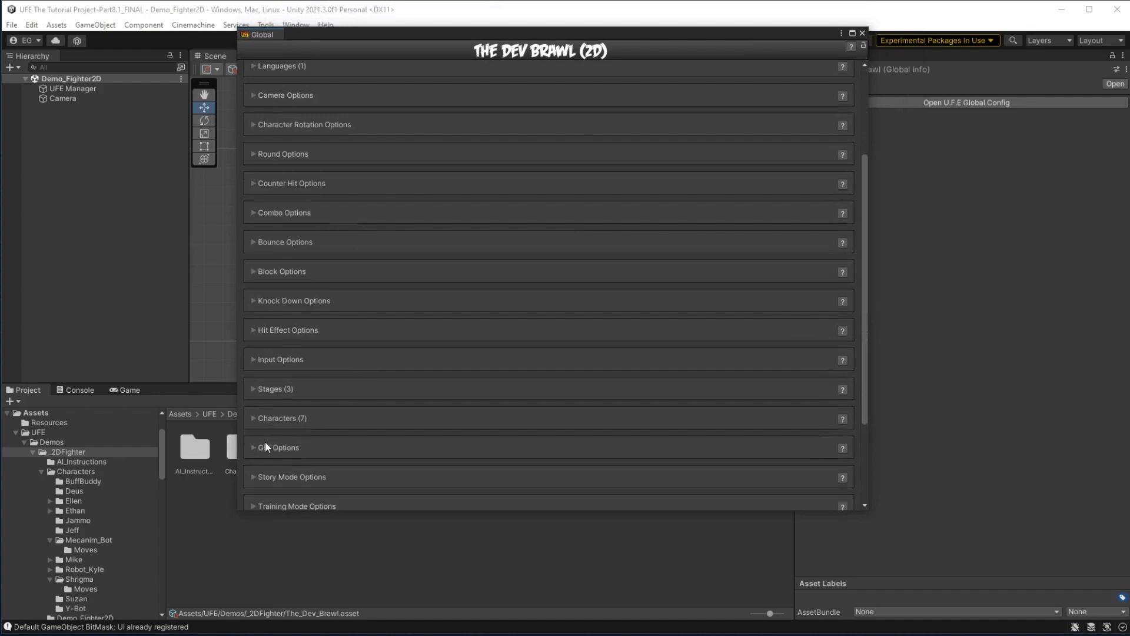
click(252, 447)
scroll(415, 301, down, 7)
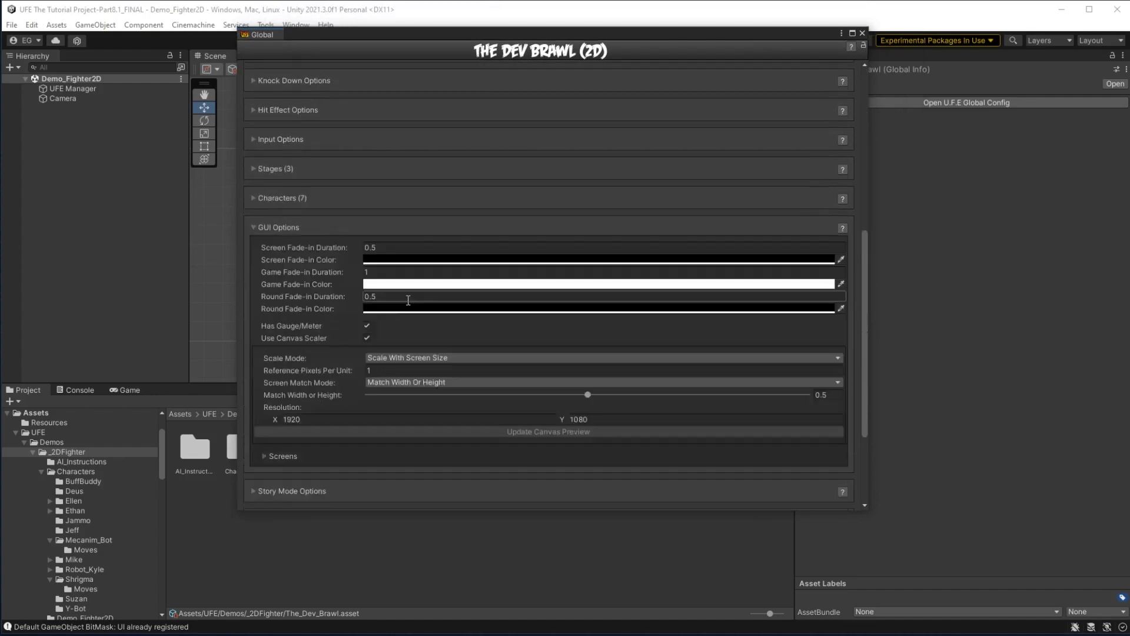
scroll(408, 300, down, 2)
click(264, 383)
scroll(292, 259, down, 11)
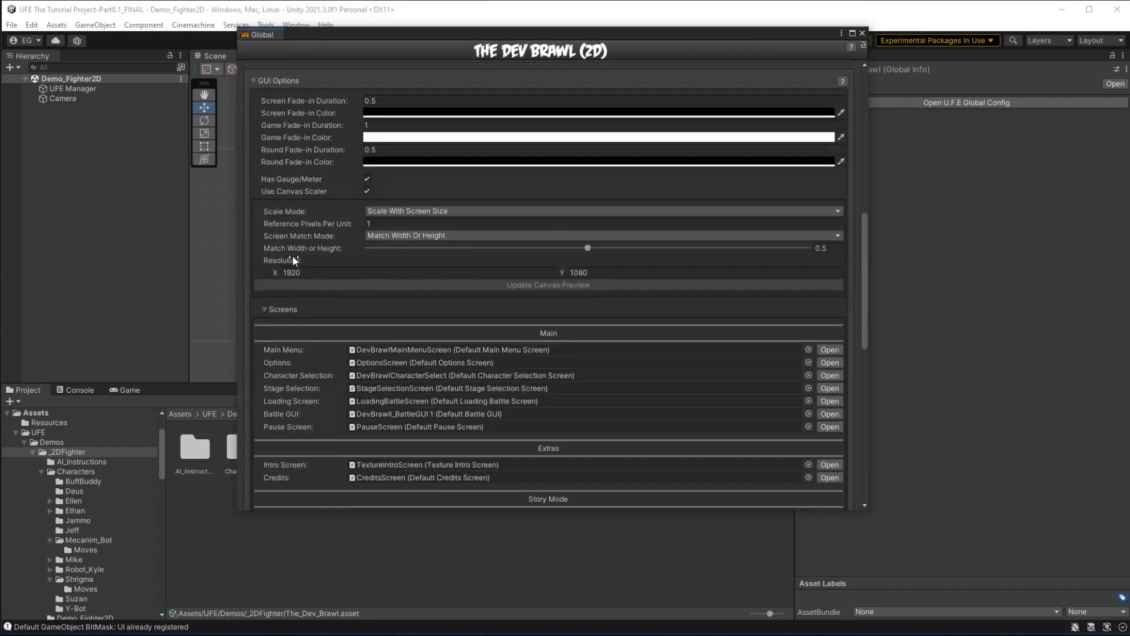
scroll(295, 269, down, 3)
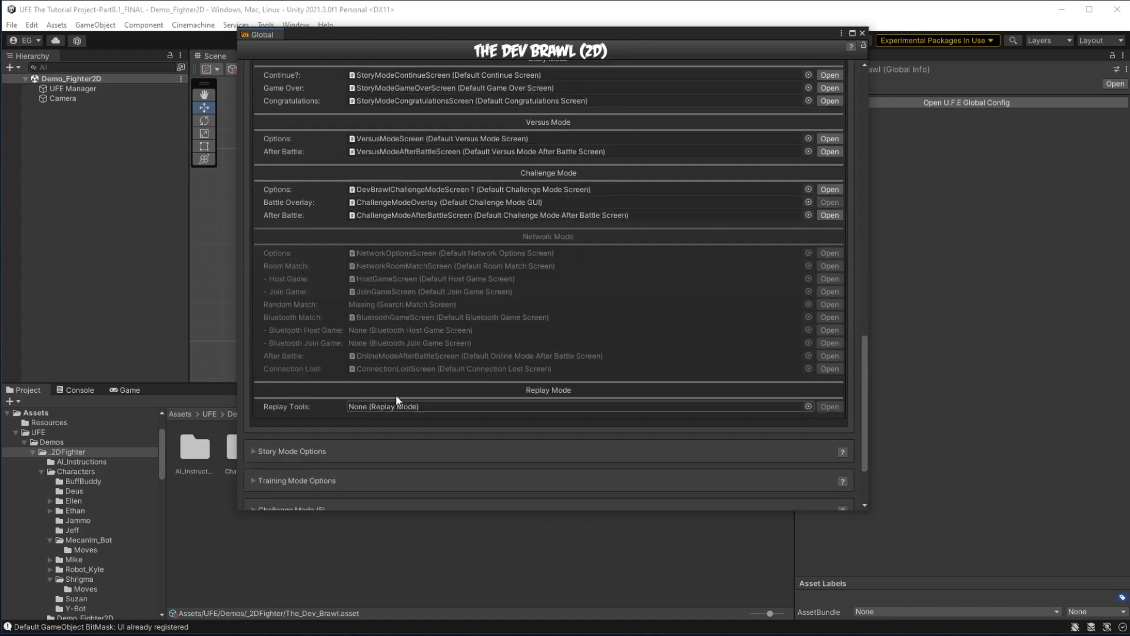
Search the project assets for "replay" and assign the ReplayToolsScreen prefab as the Replay Tools screen.
drag(555, 41, 219, 177)
click(634, 402)
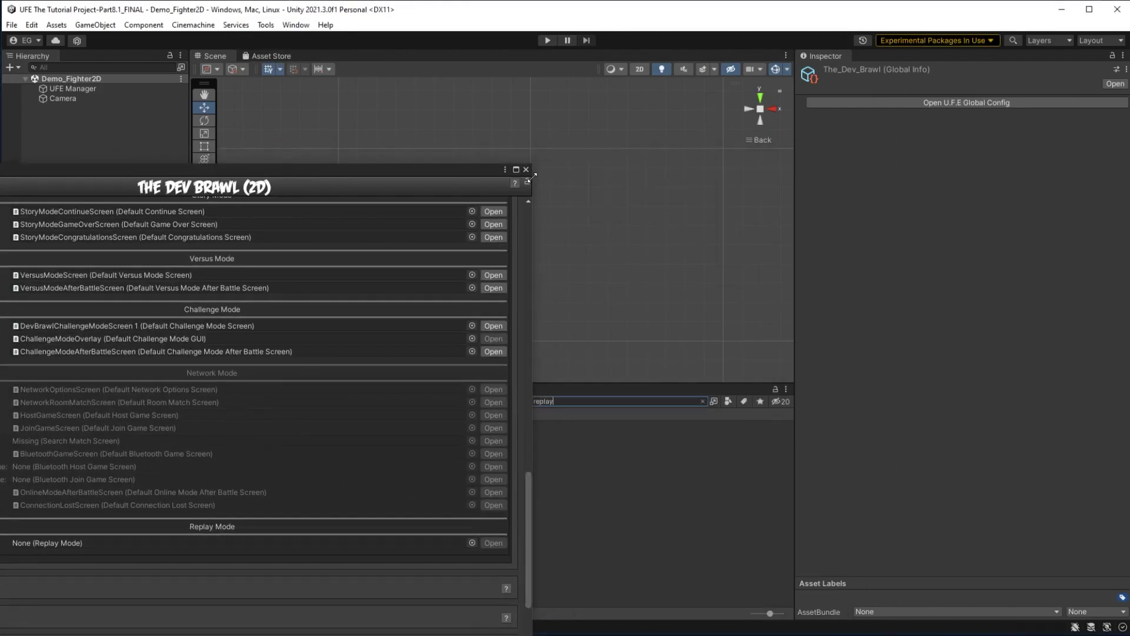
drag(535, 210, 444, 203)
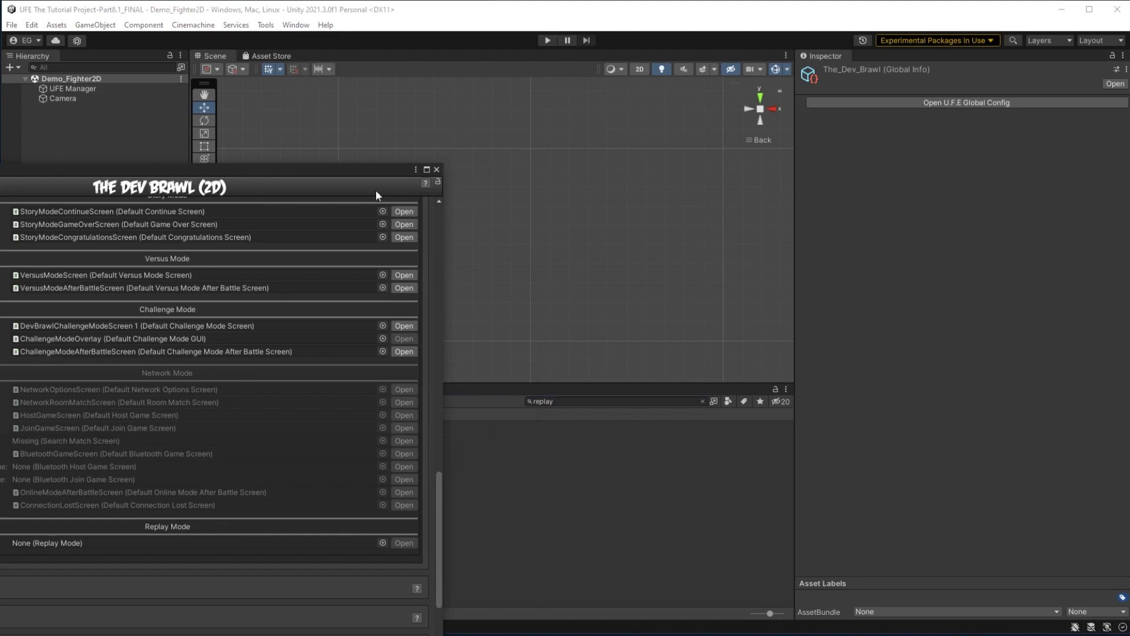
drag(360, 178, 942, 107)
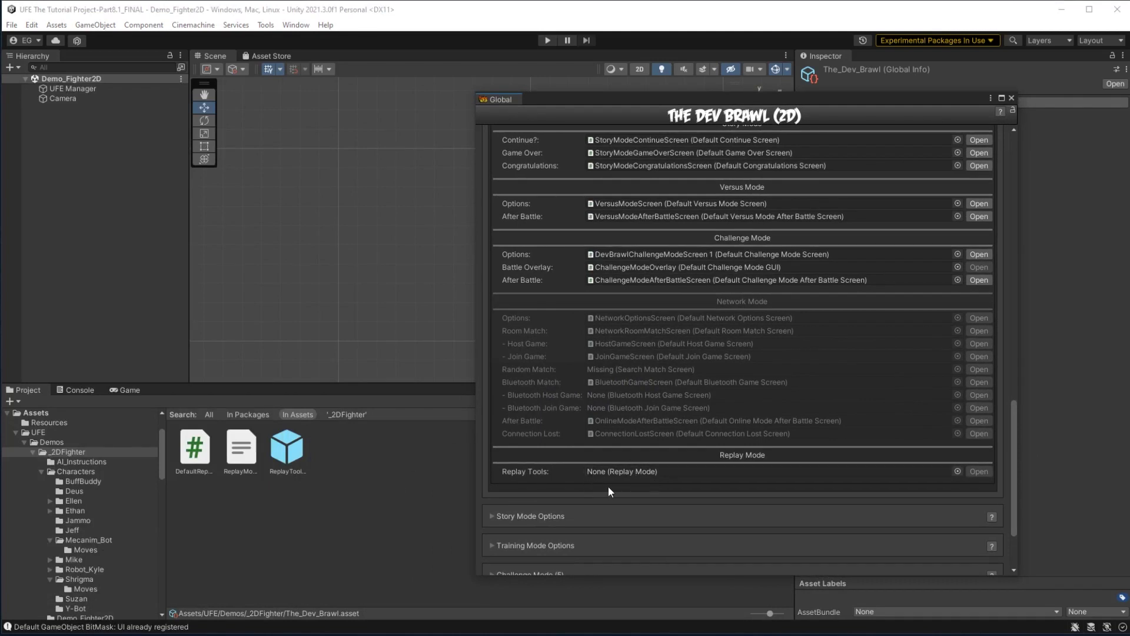
drag(294, 454, 618, 465)
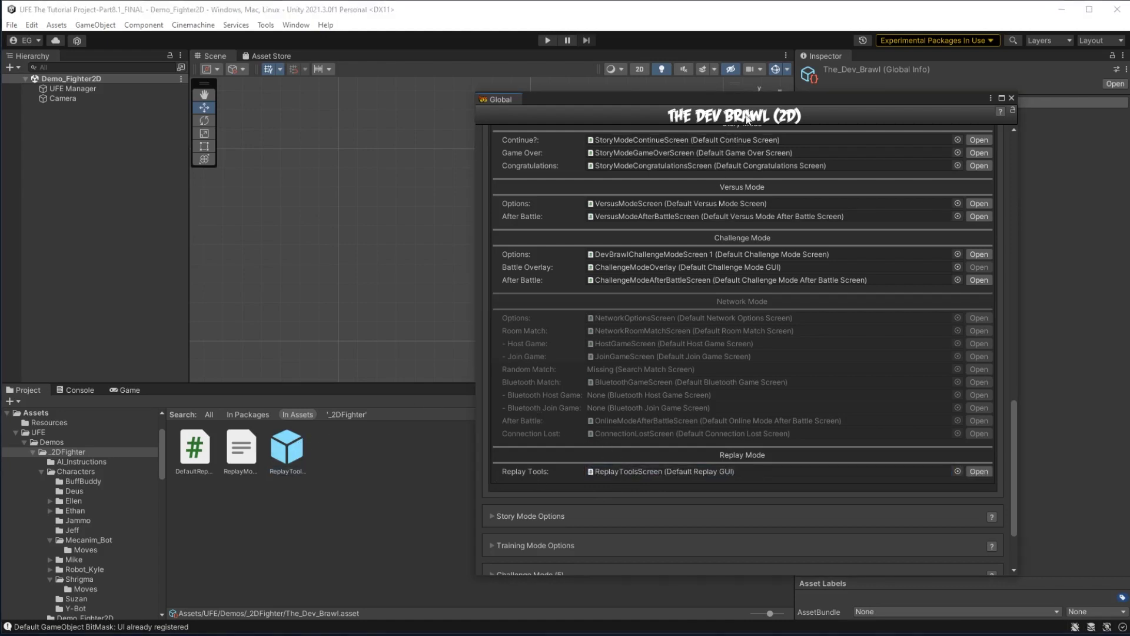
Expand Recording Tools in the Debug Options and toggle Emulate Playback Physics.
drag(738, 95, 616, 75)
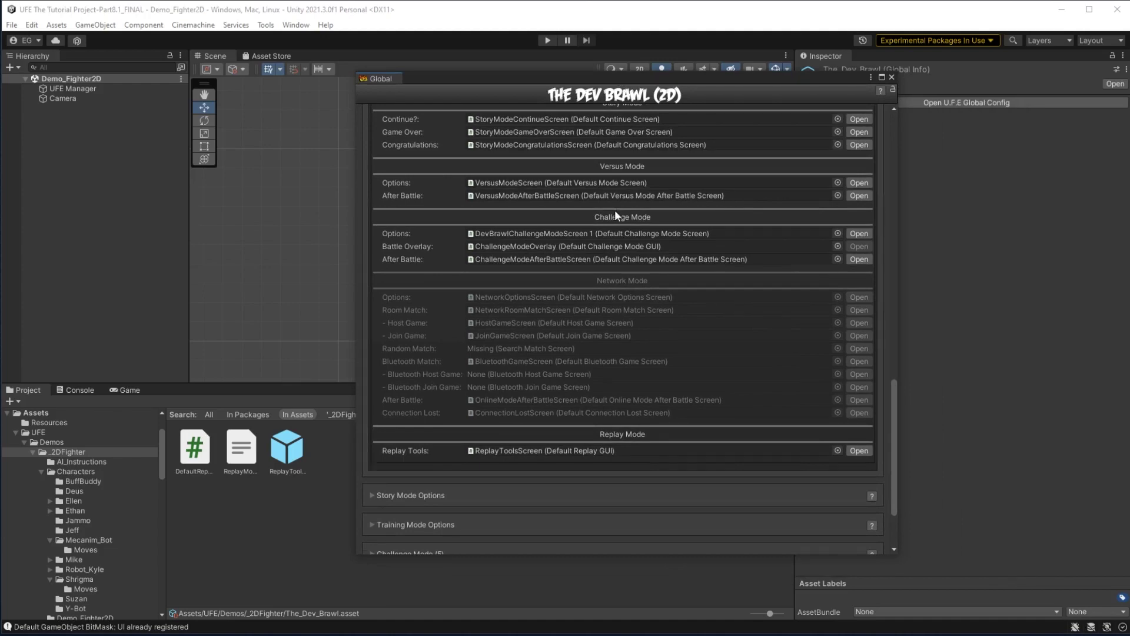
scroll(615, 209, up, 20)
scroll(612, 215, up, 3)
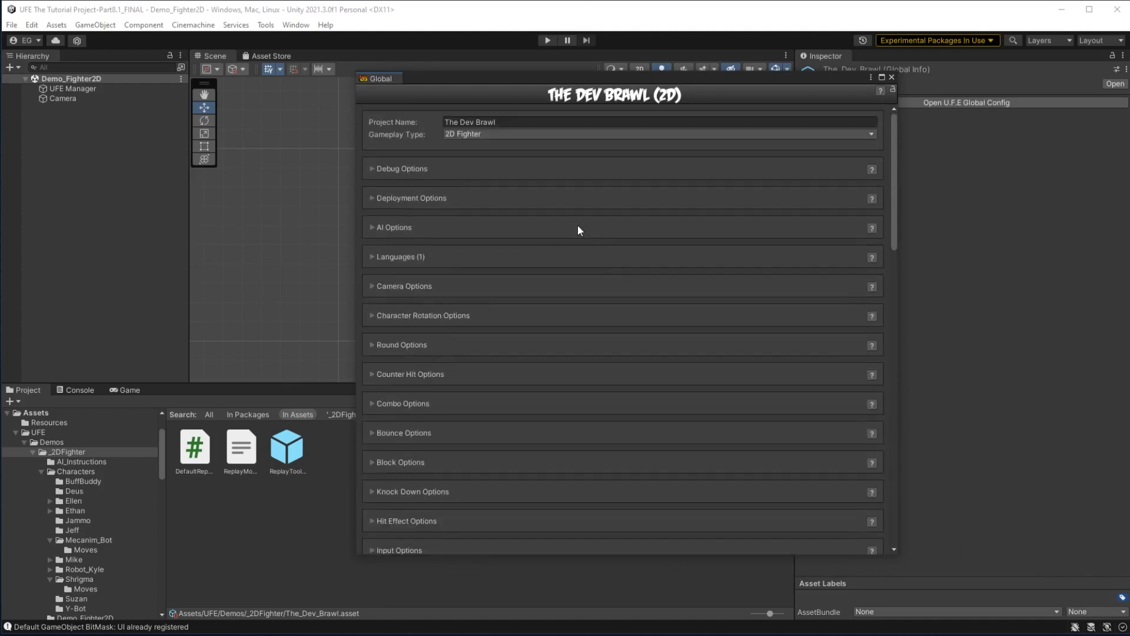
click(373, 169)
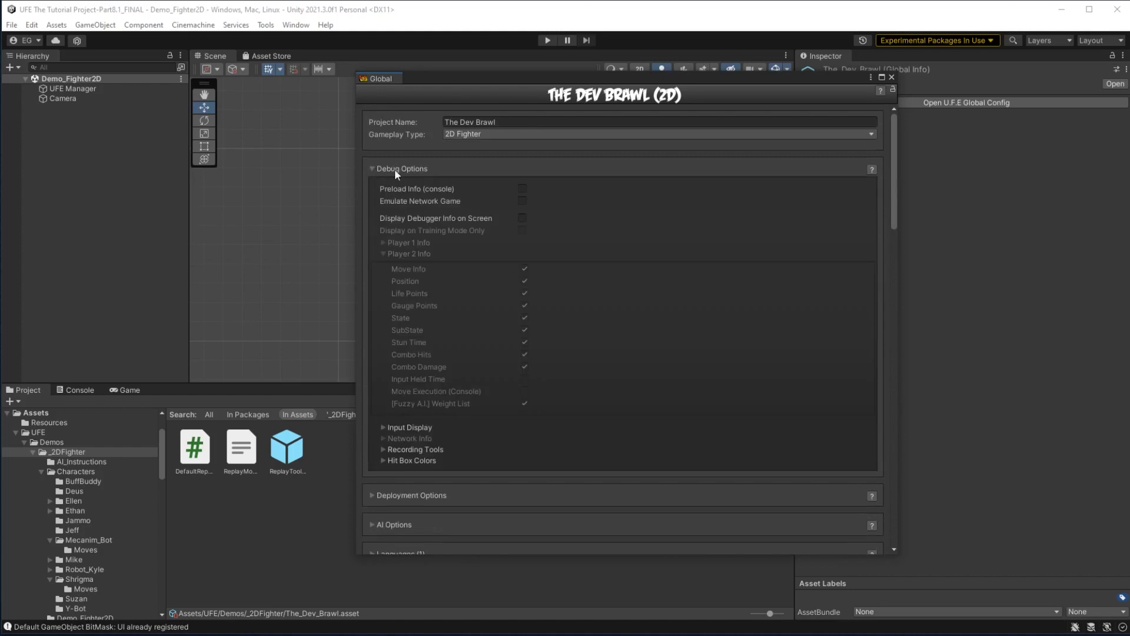
click(383, 450)
scroll(425, 393, down, 2)
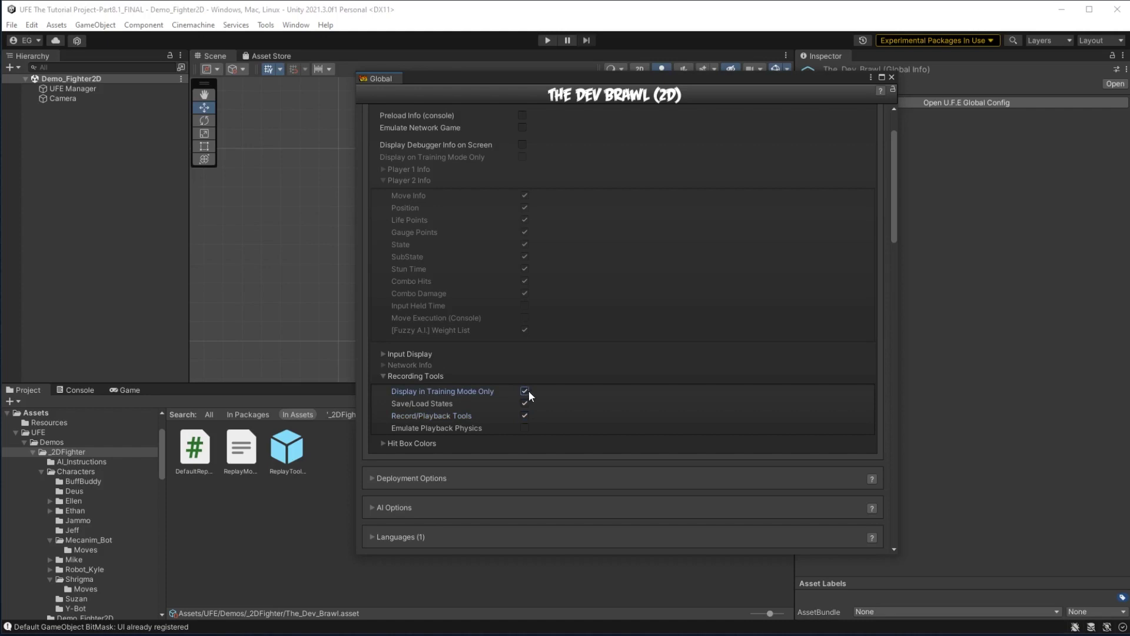
click(524, 428)
Run the game into a training match with Jeff as both fighters and maximize the Game view.
click(547, 40)
click(343, 121)
click(493, 241)
click(493, 241)
click(492, 304)
click(499, 270)
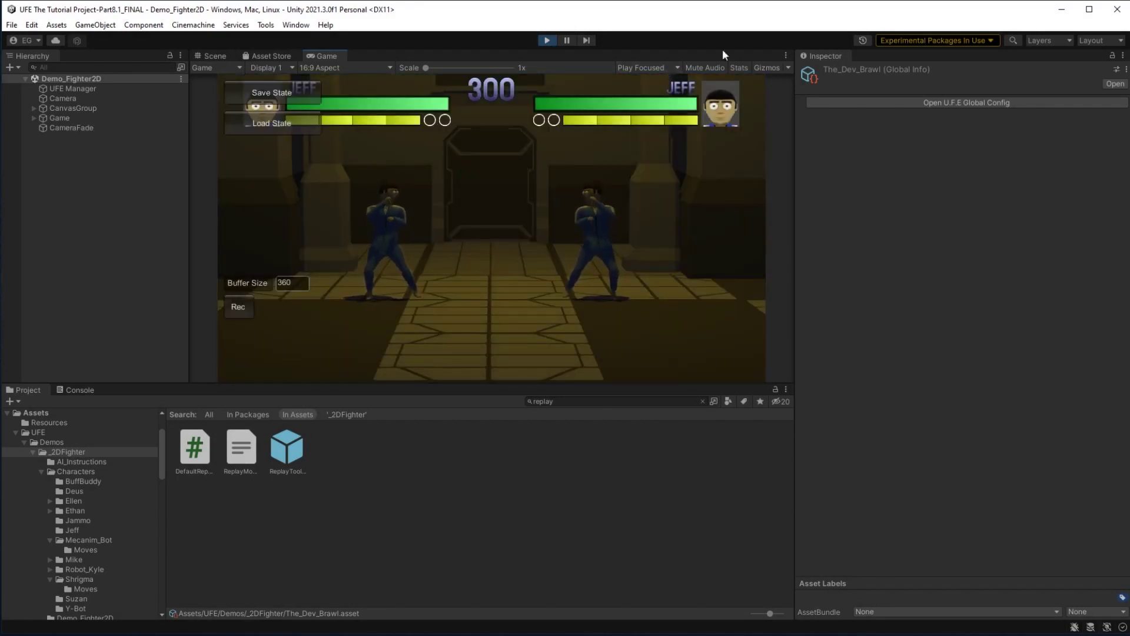
click(786, 54)
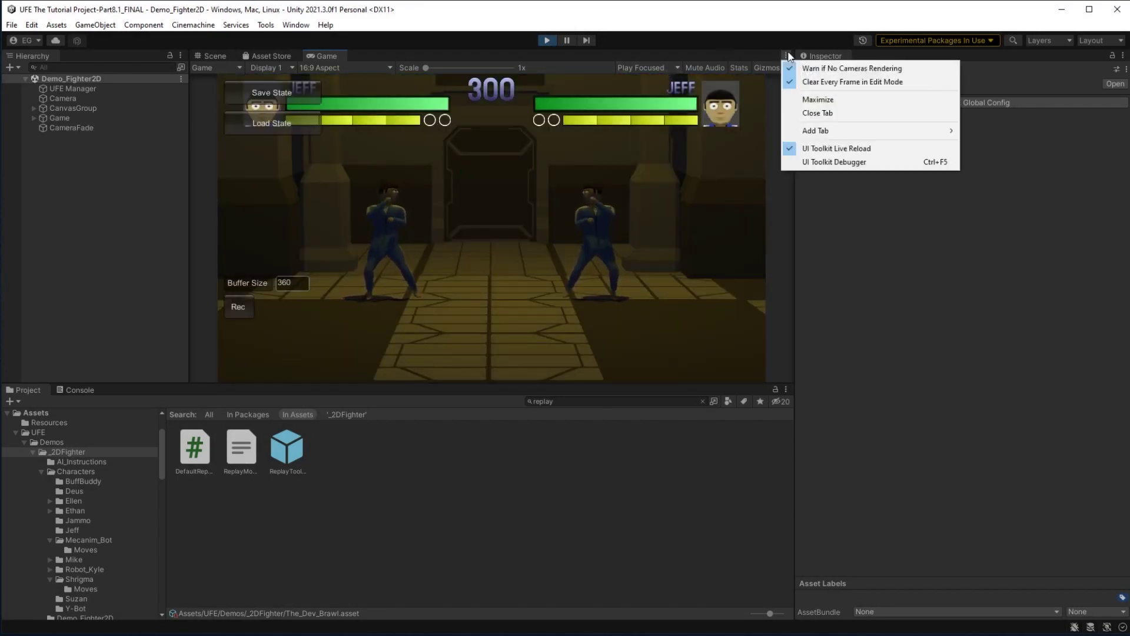
click(805, 98)
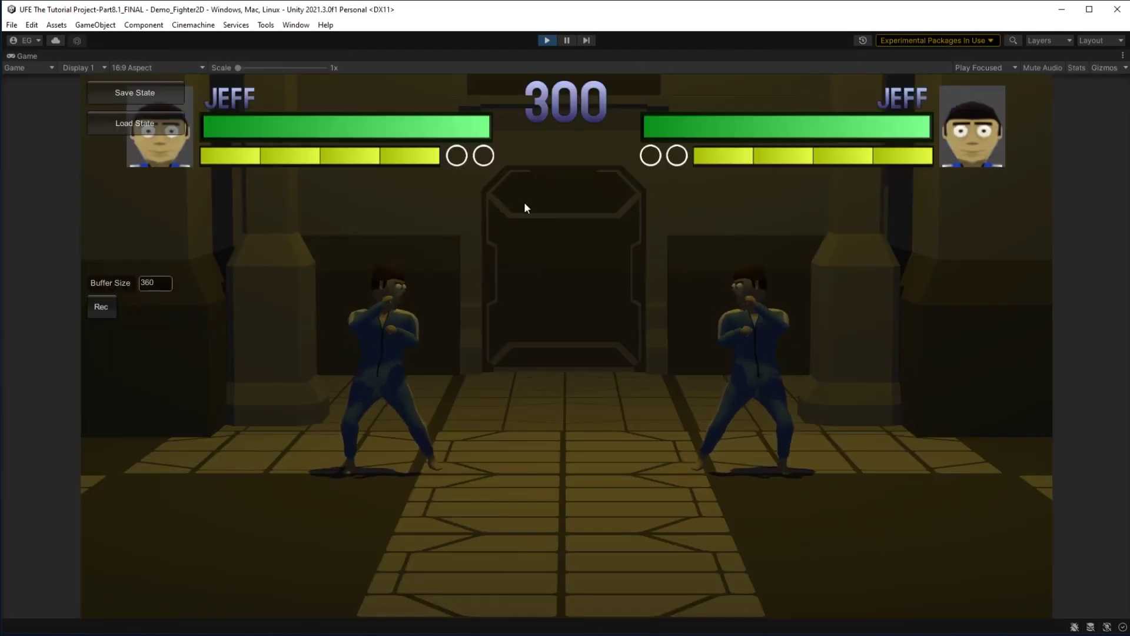
Save the match state, advance and attack the opponent, and load the saved state again.
click(153, 95)
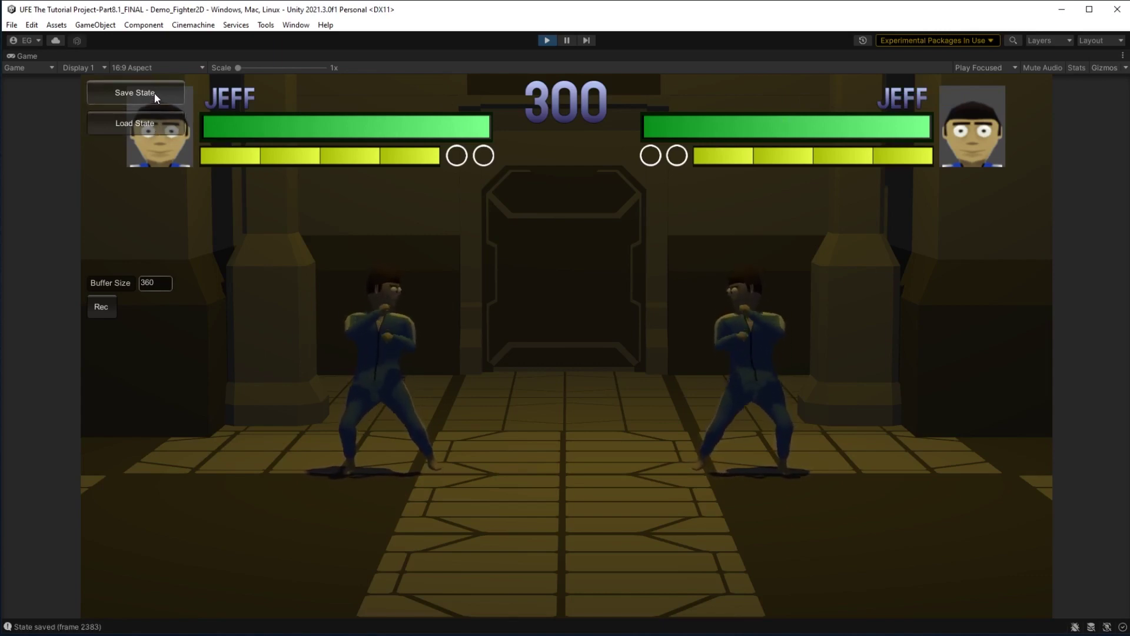
key(Right)
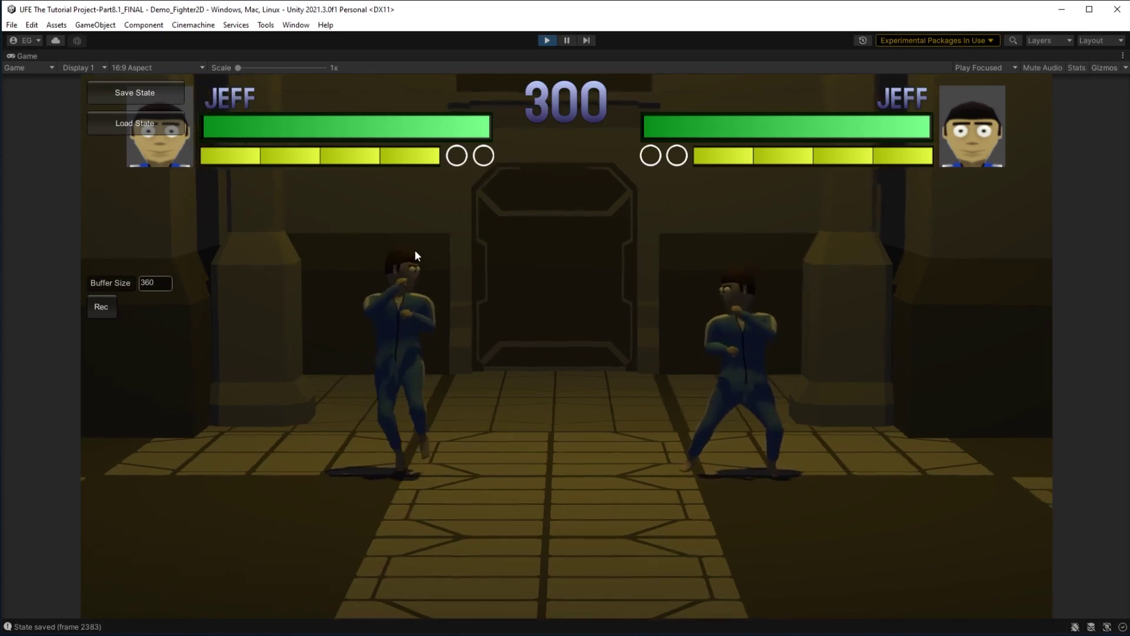
key(Right)
key(z)
key(z)
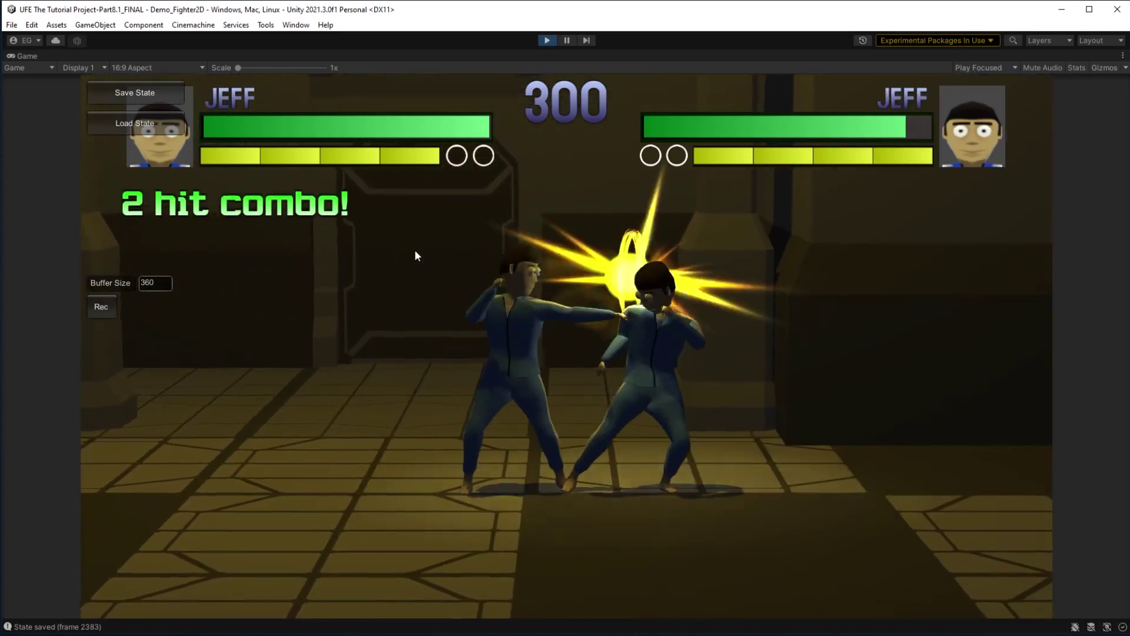
key(z)
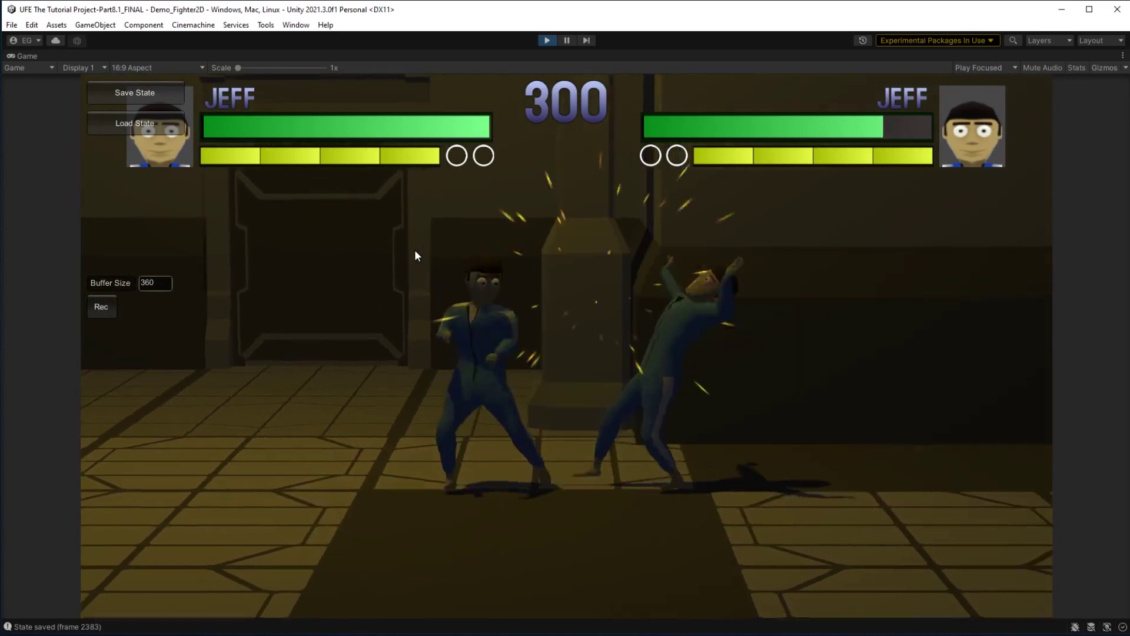
key(Right)
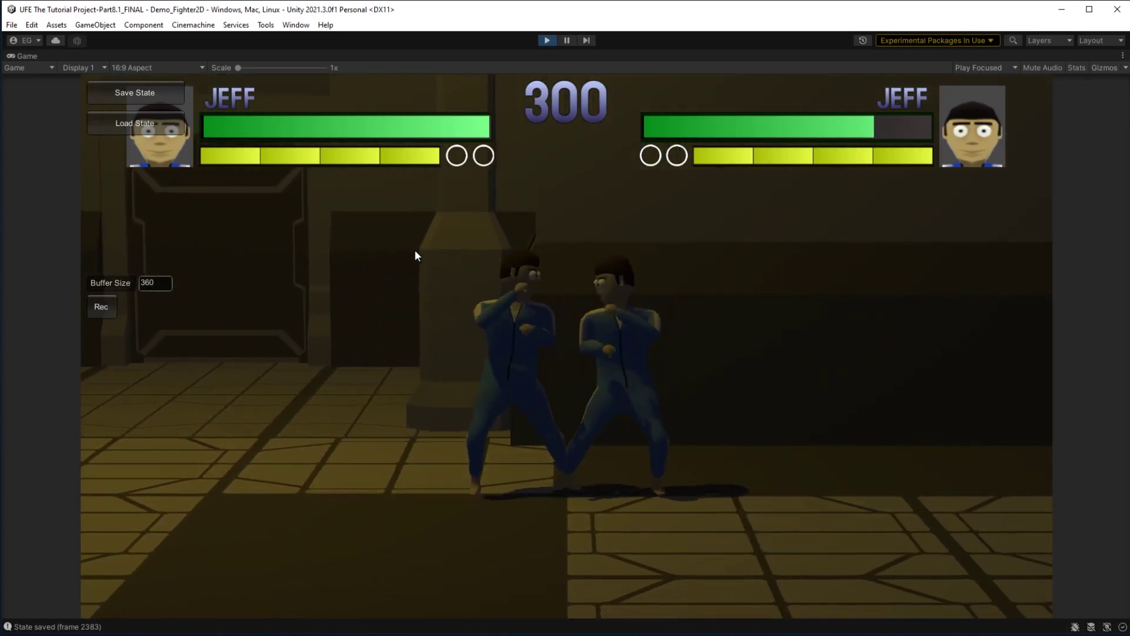
click(172, 128)
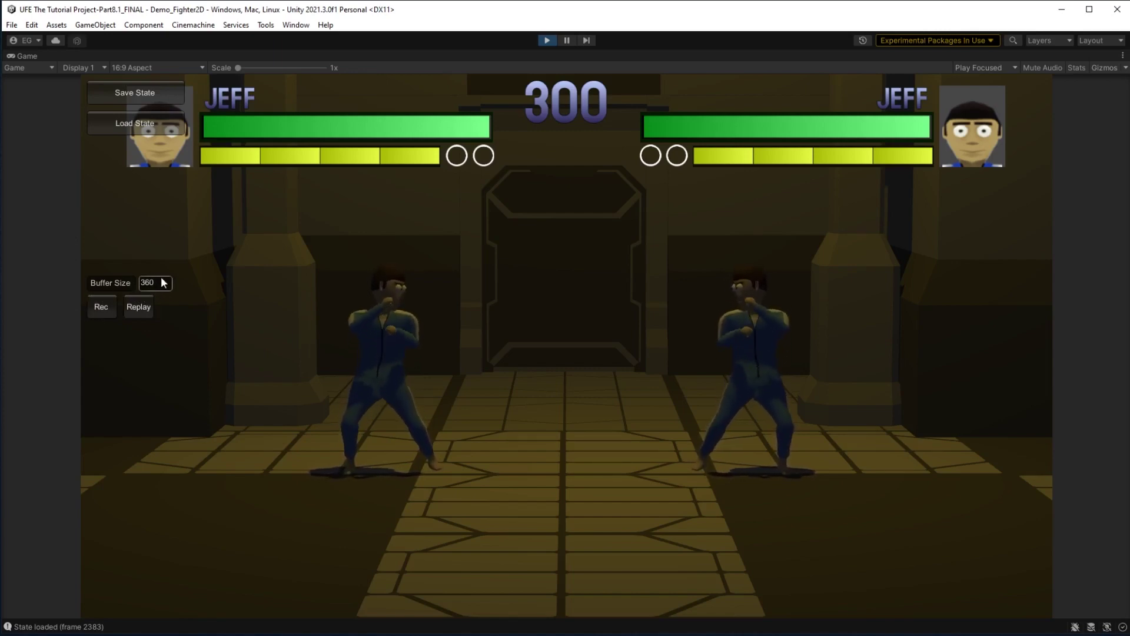
Record a short fight sequence with a buffer size of 360 and replay it.
click(102, 307)
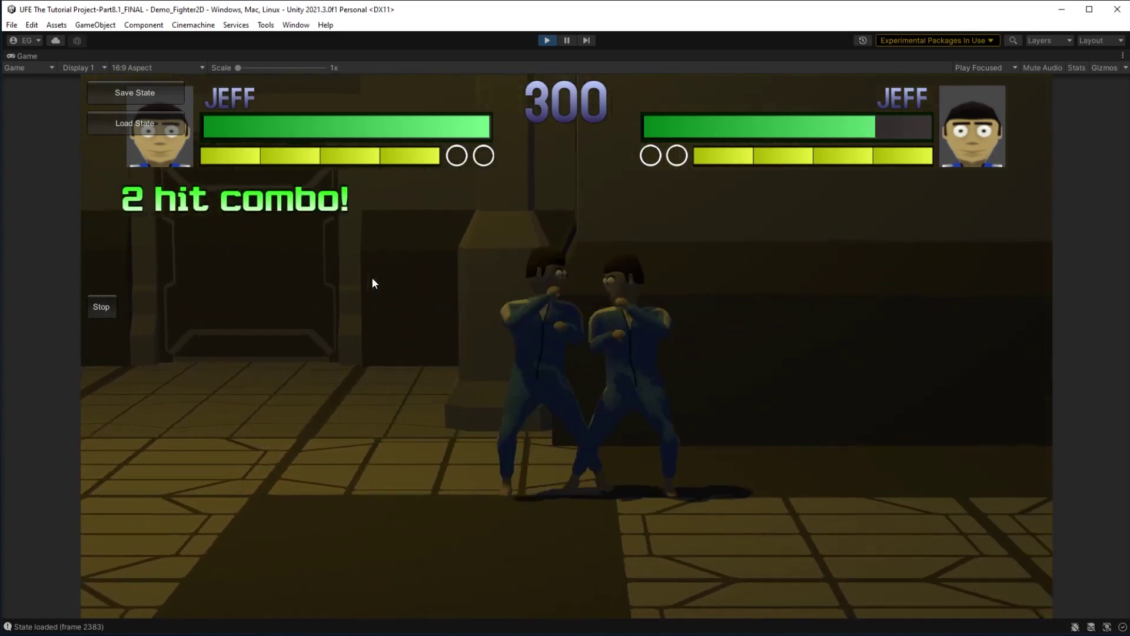
click(101, 311)
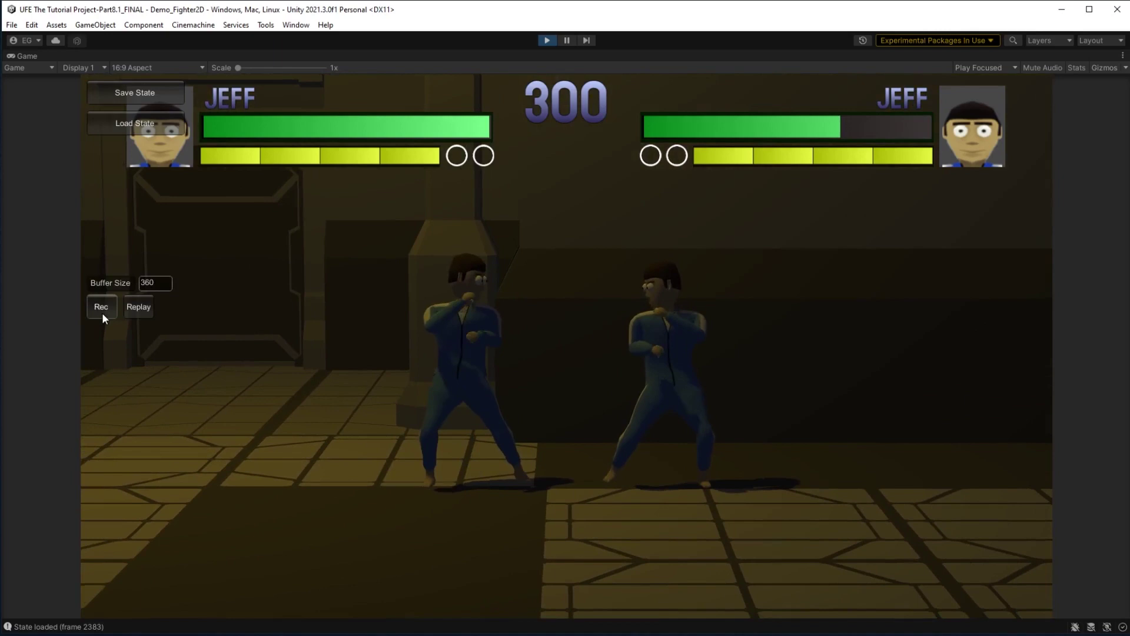
click(136, 306)
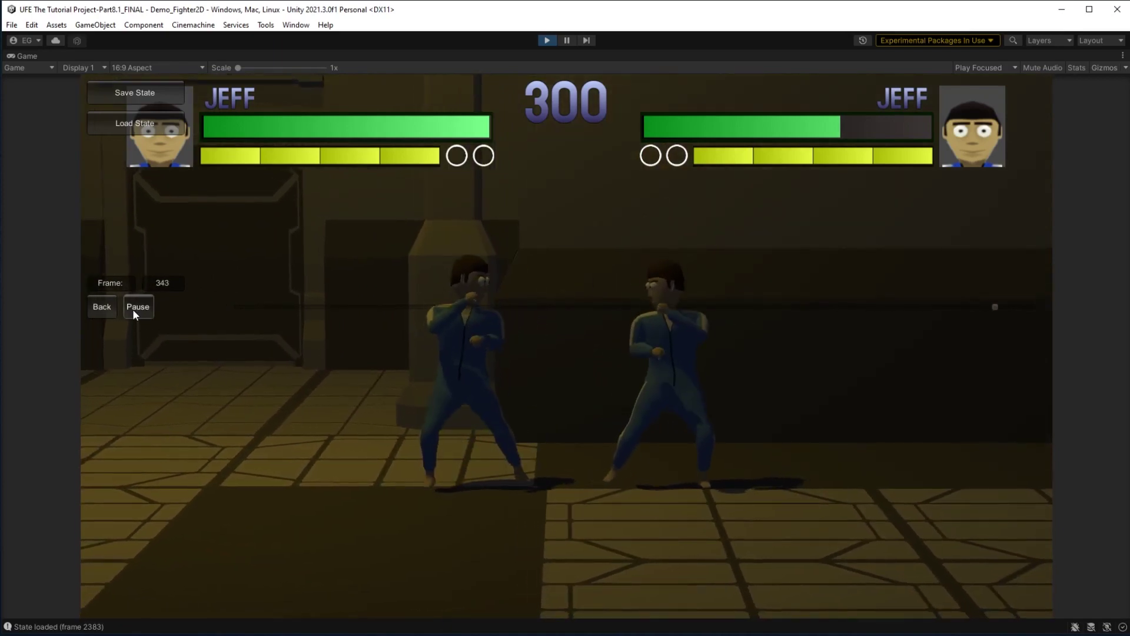
Pause the replay, rewind it to frame 66 and step forward to frame 69.
click(134, 311)
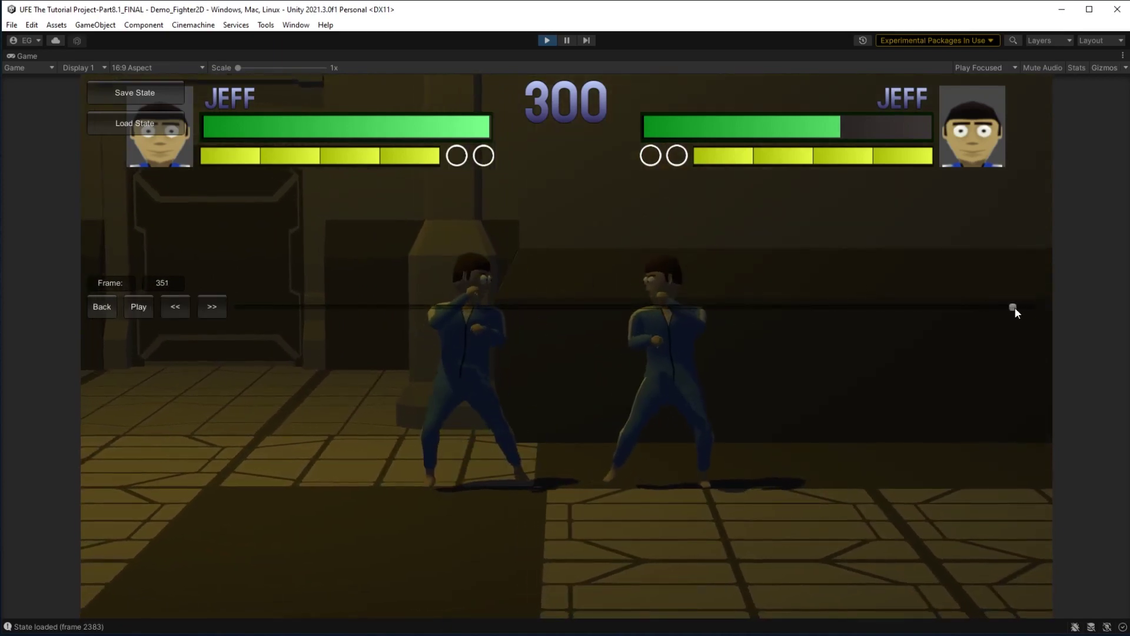
drag(1026, 306, 383, 304)
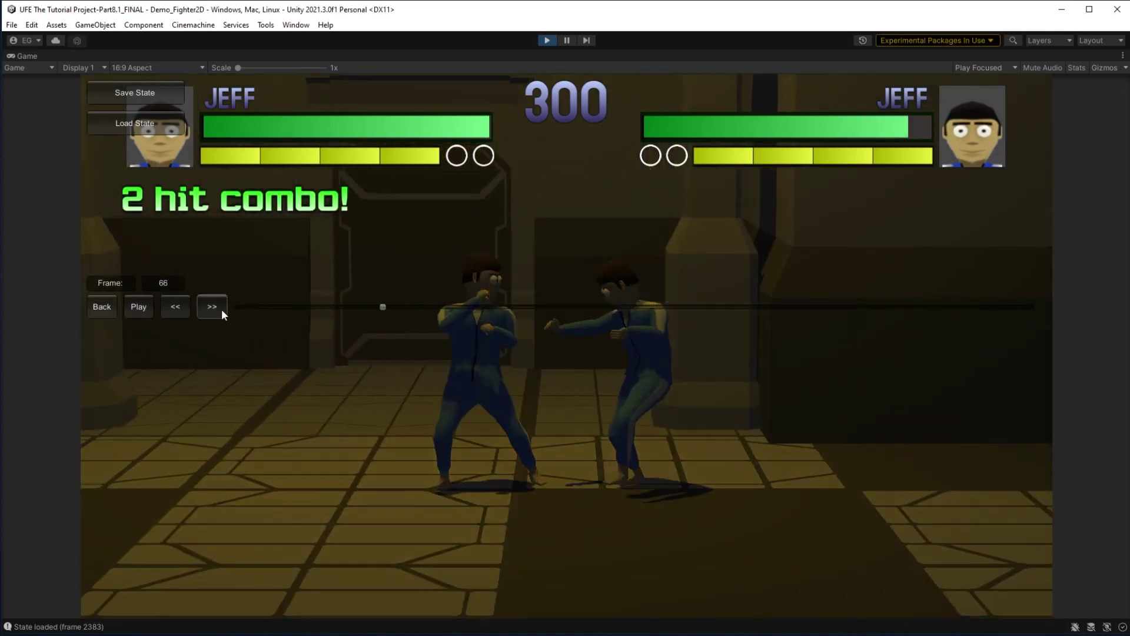
triple_click(216, 309)
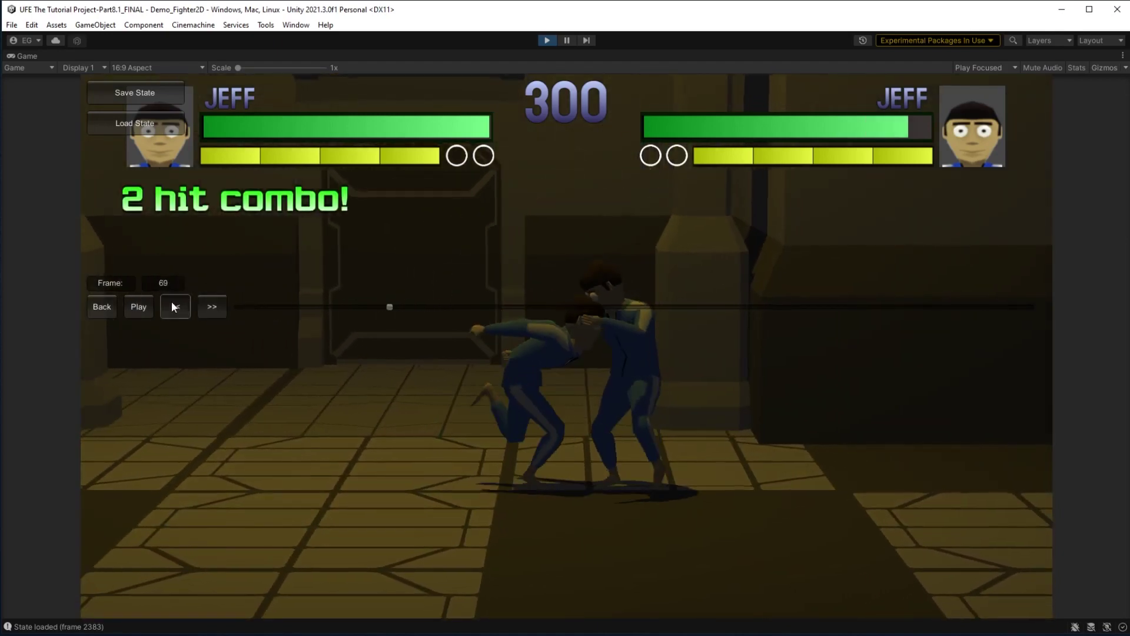
Resume the replay, pause it at frame 156 and scrub back to frame 150.
click(171, 301)
click(150, 299)
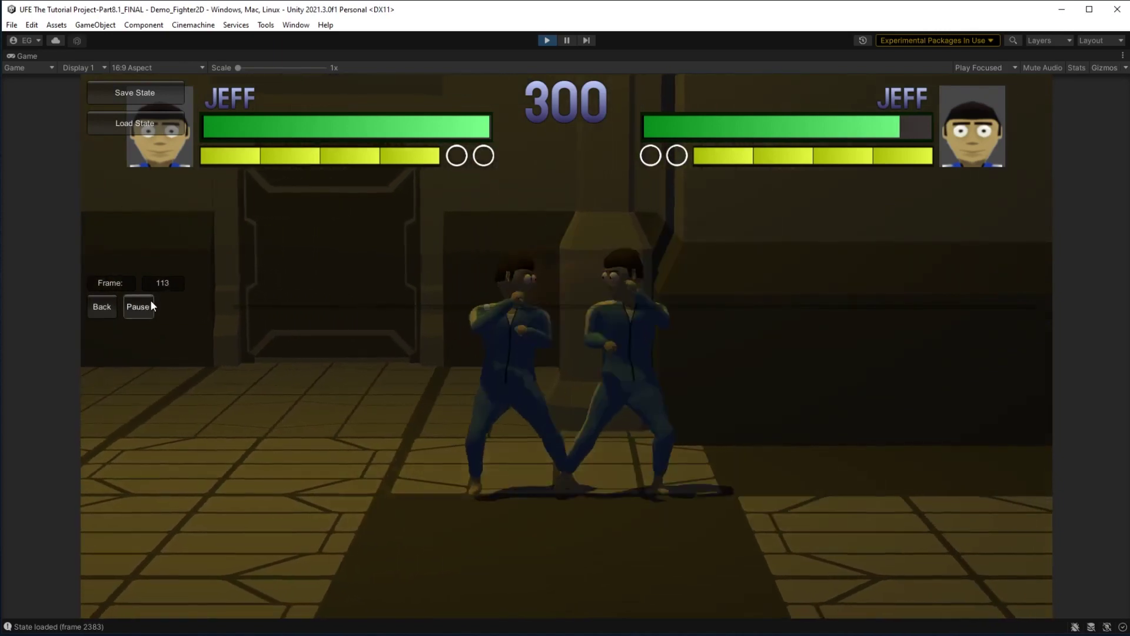
click(150, 299)
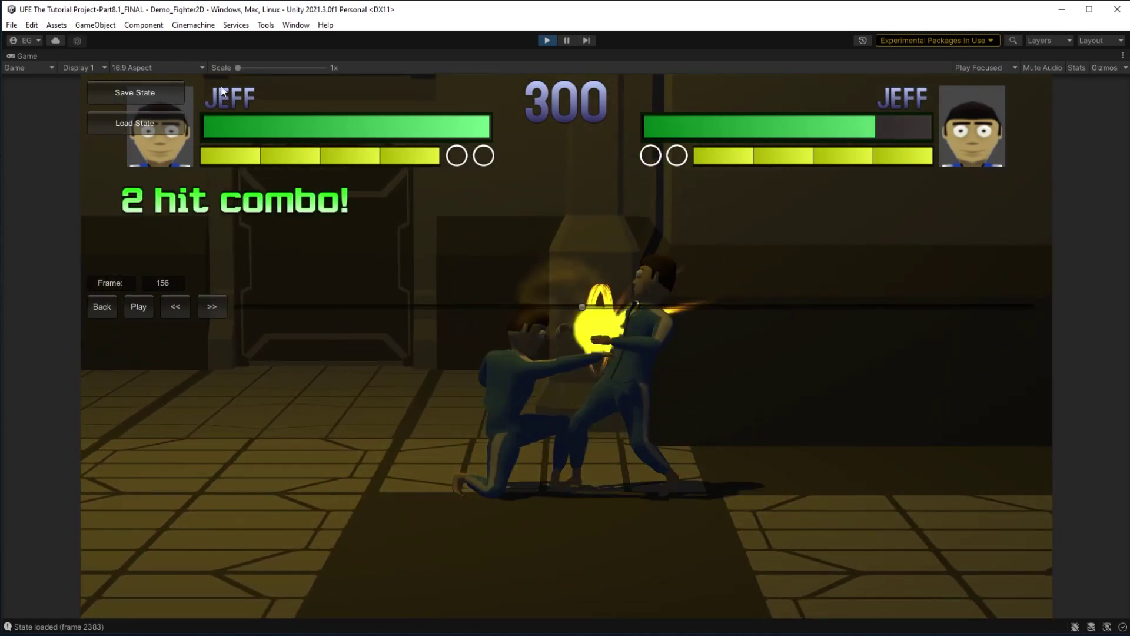
mouse_move(586, 307)
mouse_down()
mouse_move(479, 291)
mouse_move(566, 280)
mouse_move(554, 310)
mouse_move(570, 308)
mouse_up()
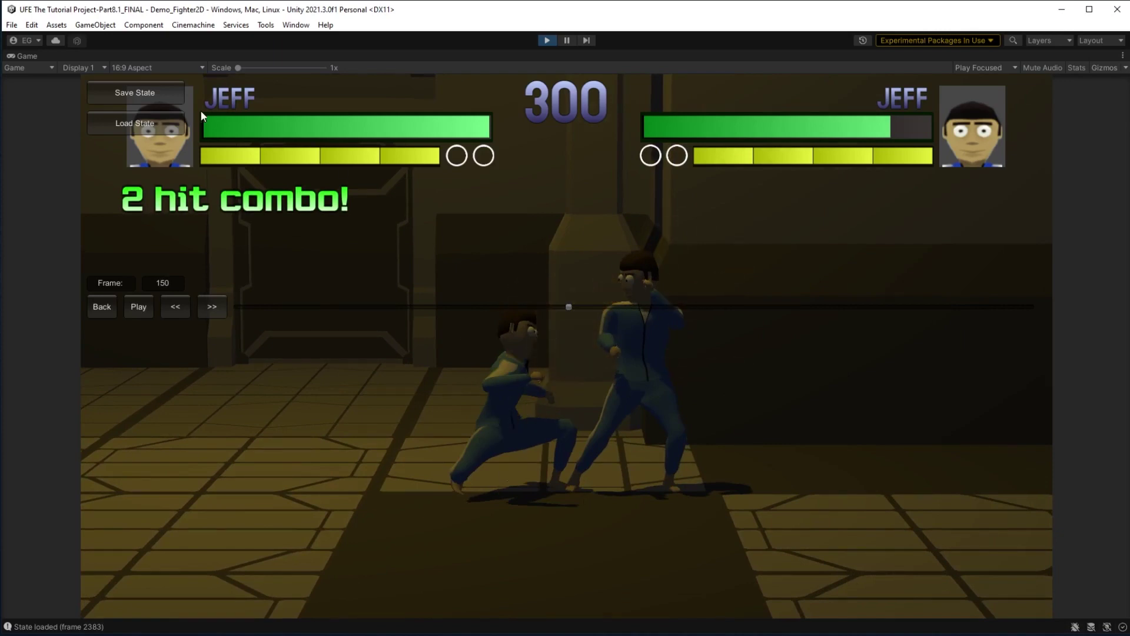
Save the match state at replay frame 150, leave the replay and load that saved state.
click(160, 95)
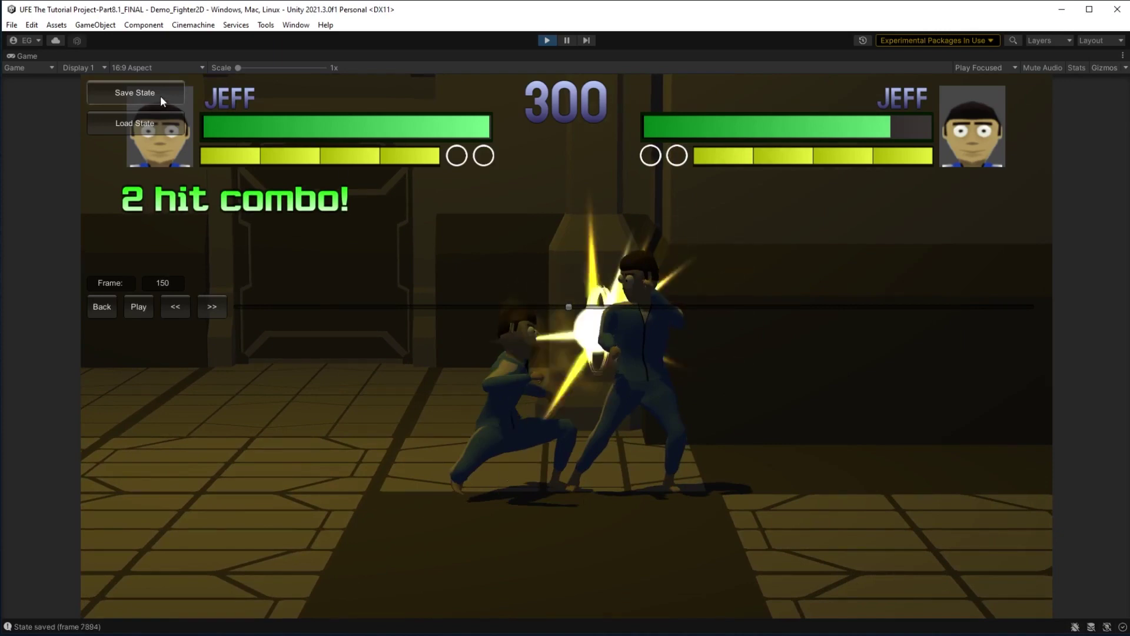
click(102, 307)
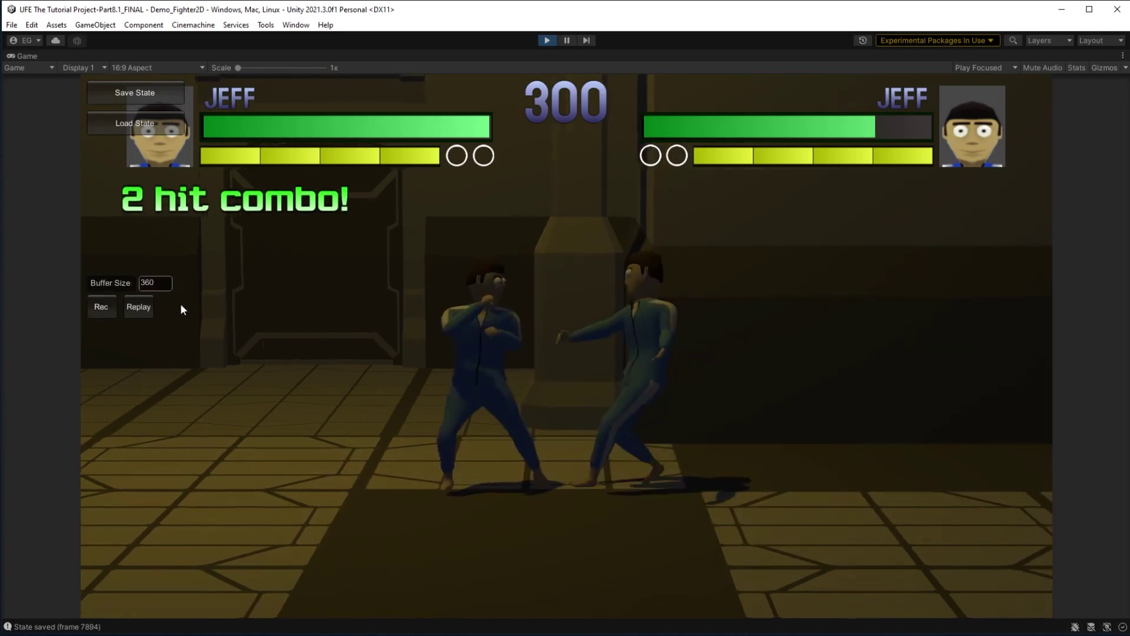
click(150, 129)
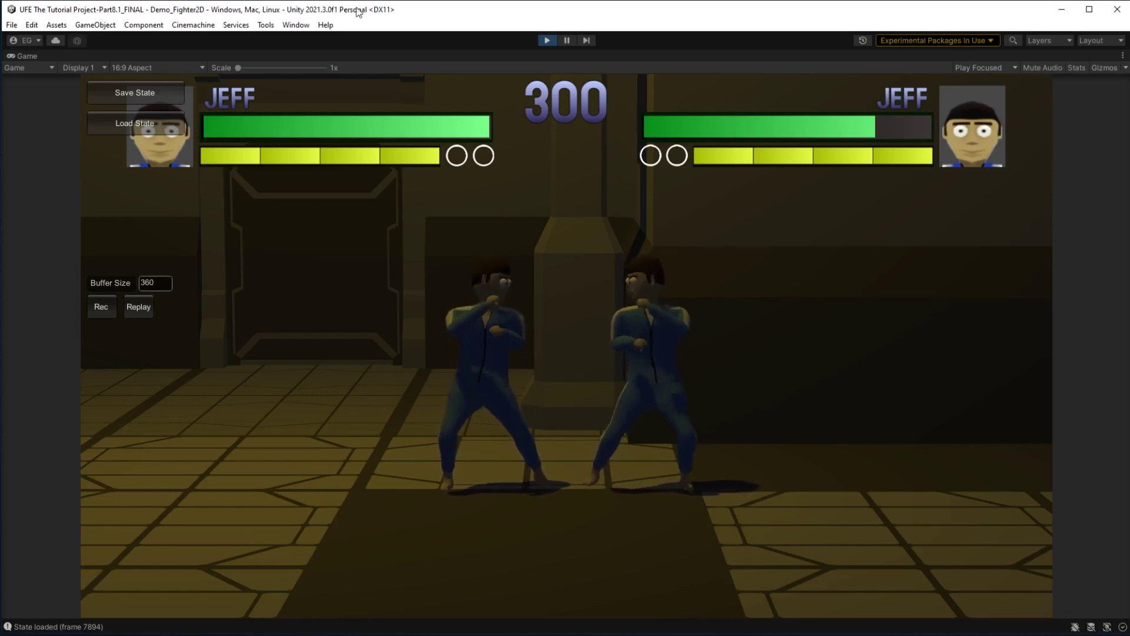
Stop the game and expand the Screens list under GUI Options in The Dev Brawl's global config down to Replay Mode.
click(546, 40)
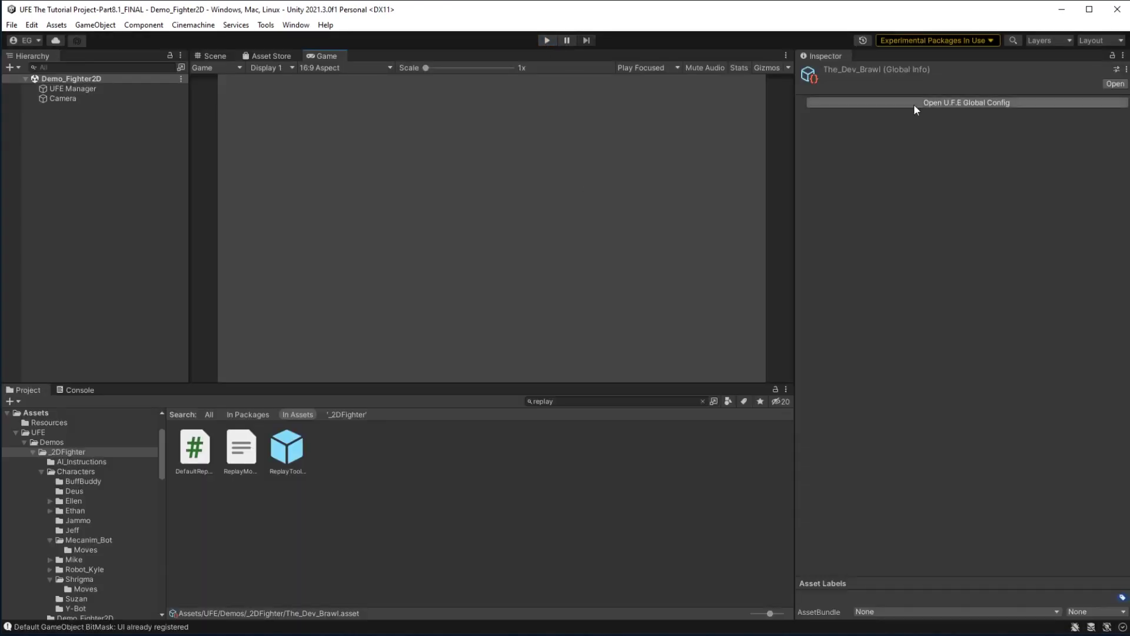
click(969, 101)
scroll(400, 412, down, 5)
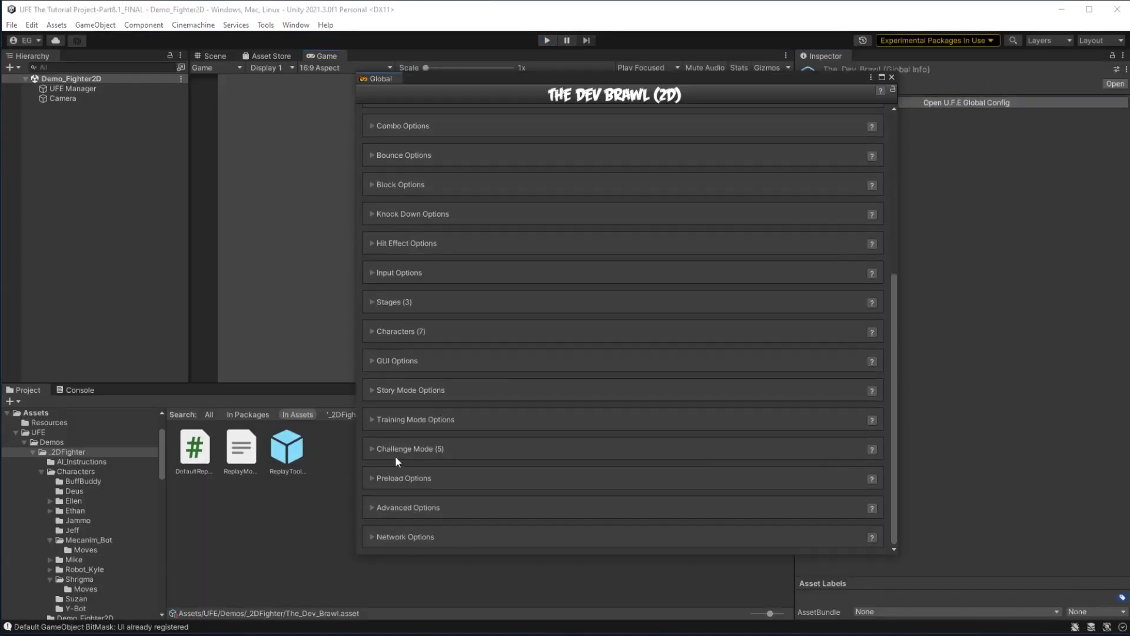
click(370, 360)
scroll(458, 356, down, 4)
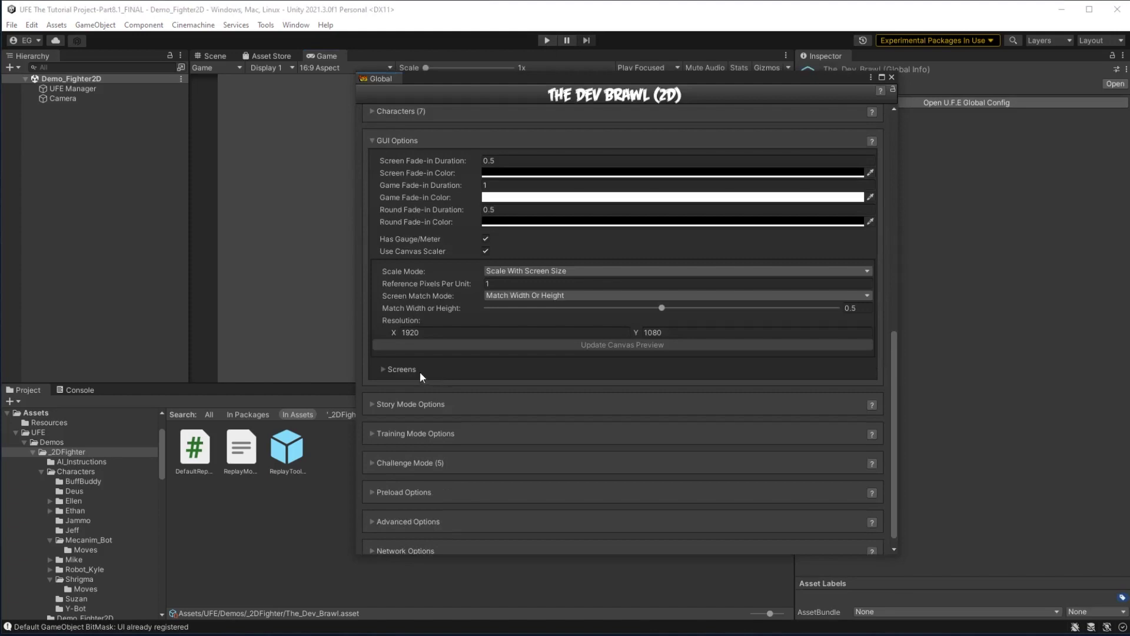
click(383, 366)
scroll(437, 356, down, 4)
scroll(518, 360, down, 4)
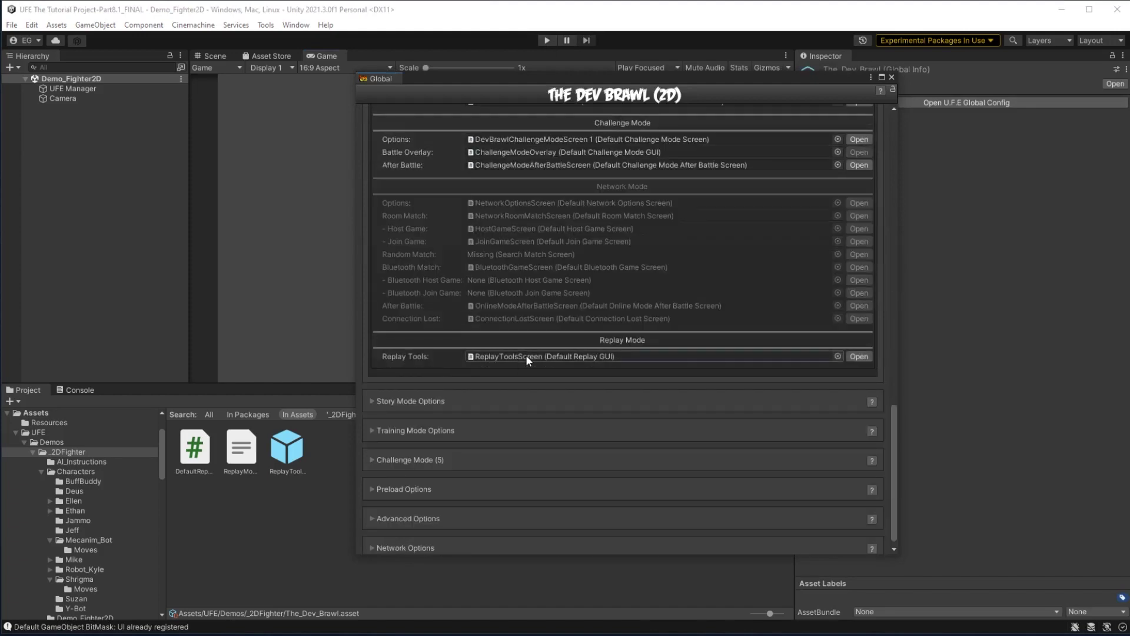
Locate the ReplayToolsScreen prefab assigned to Replay Tools, move the config window aside and select the prefab for editing.
click(527, 356)
drag(580, 86, 266, 591)
click(288, 517)
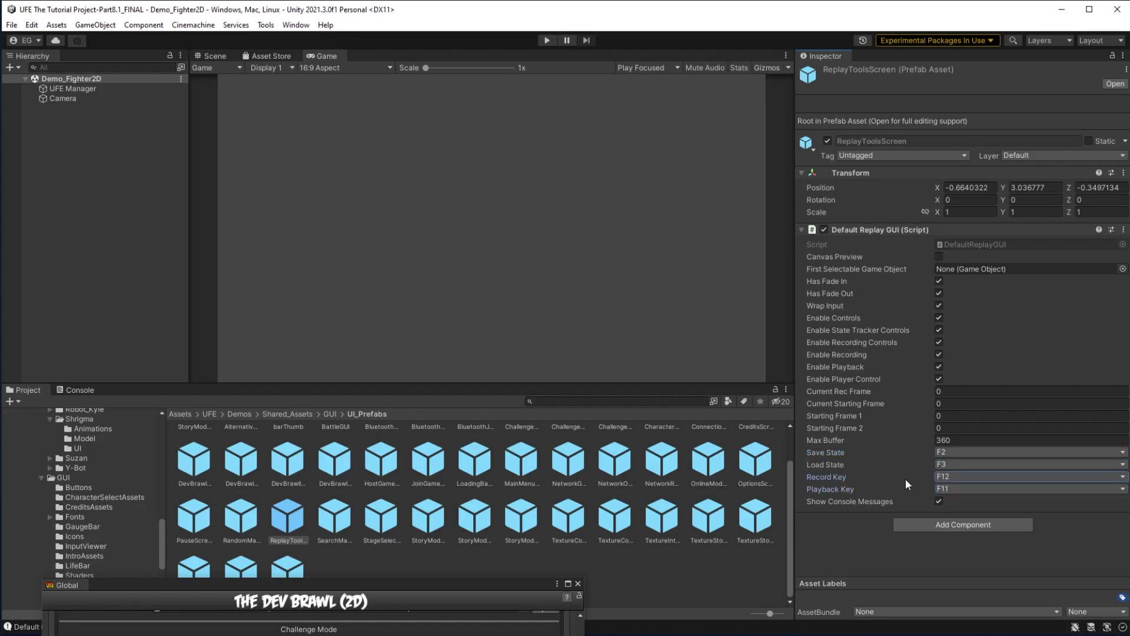
Set the replay tools' Record Key to Keypad 1 and Playback Key to Keypad 2.
click(937, 478)
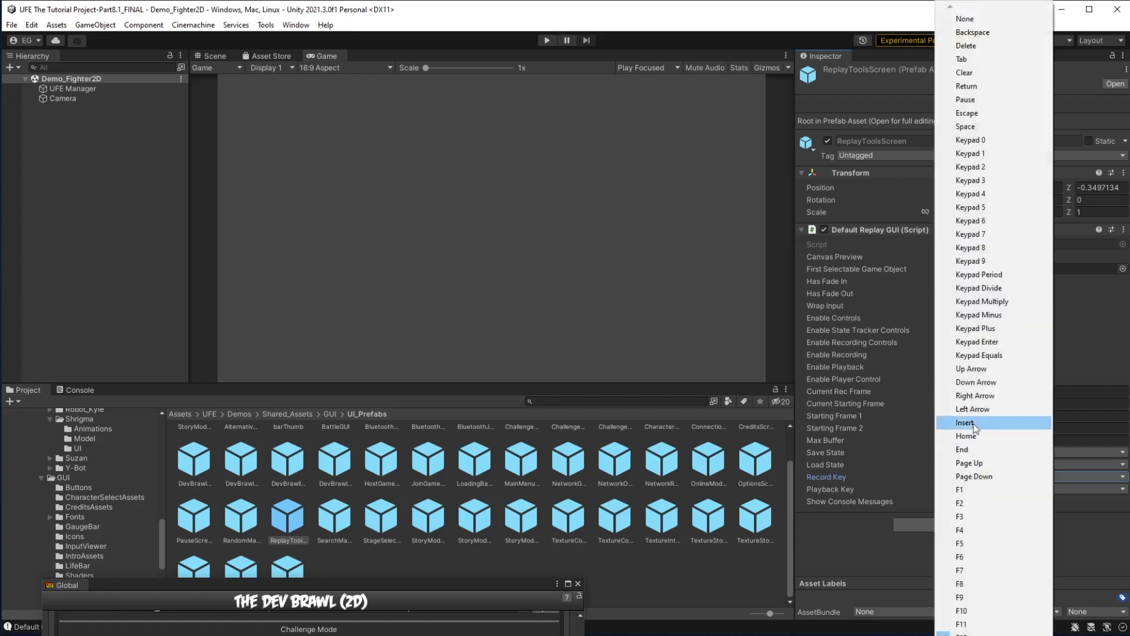
click(984, 154)
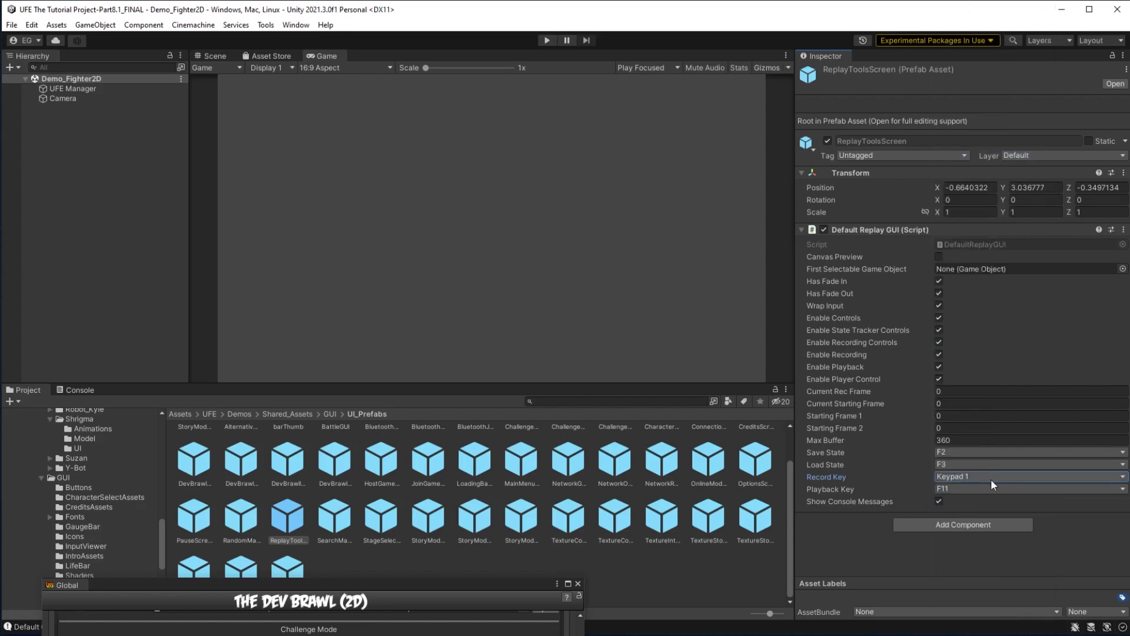
click(975, 490)
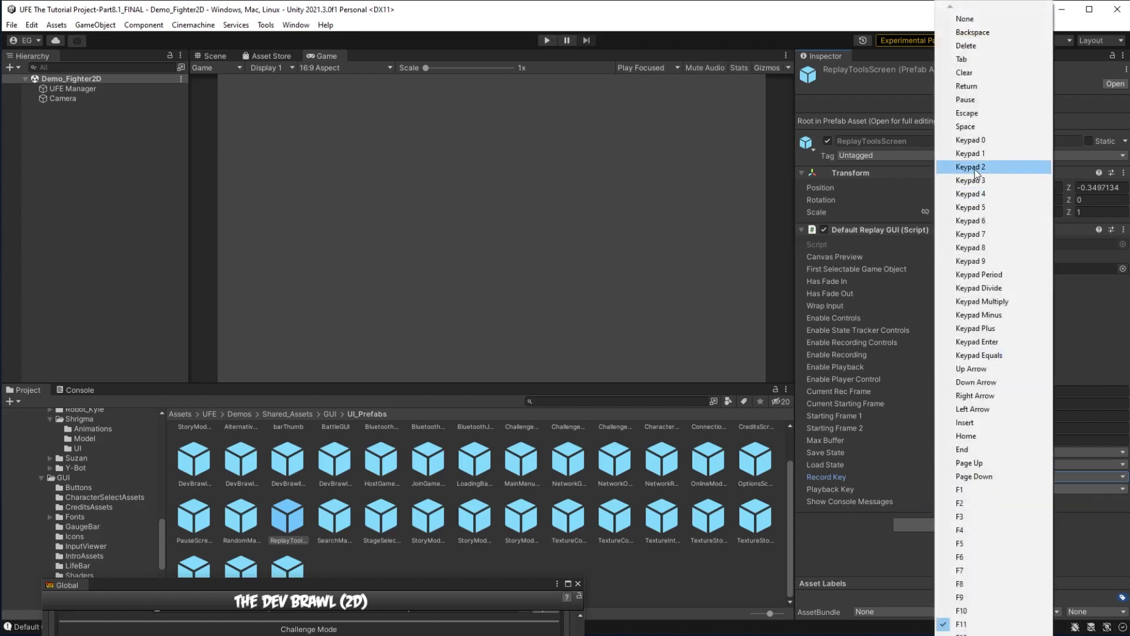
Maximize the running match's Game view and record a series of attacks on the opponent, starting with the Keypad 1 record shortcut.
click(786, 55)
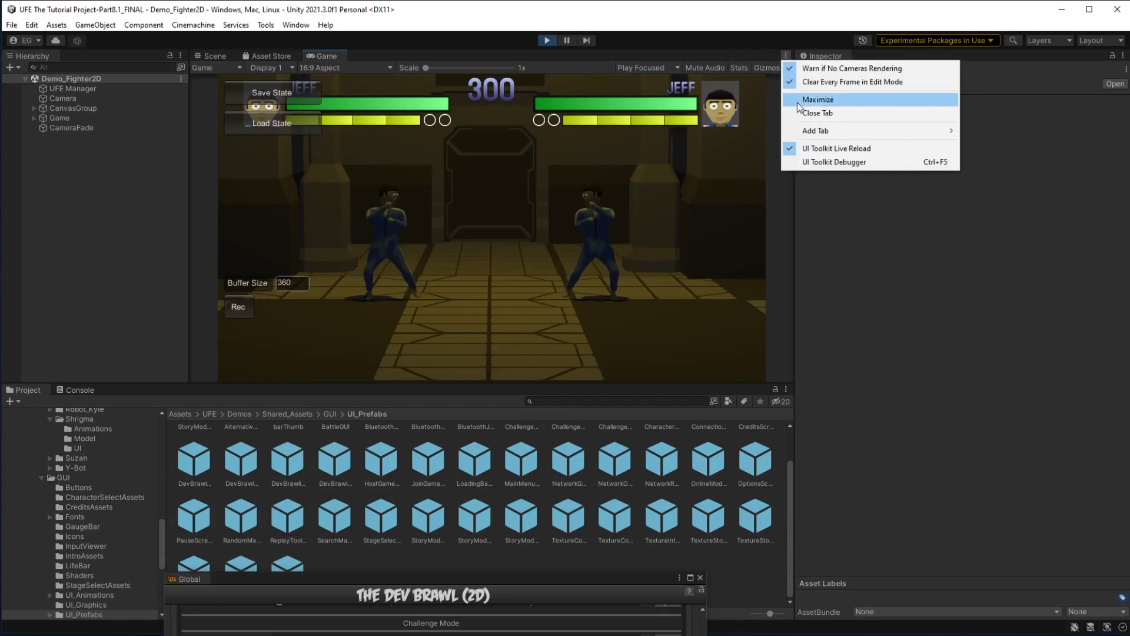
click(799, 101)
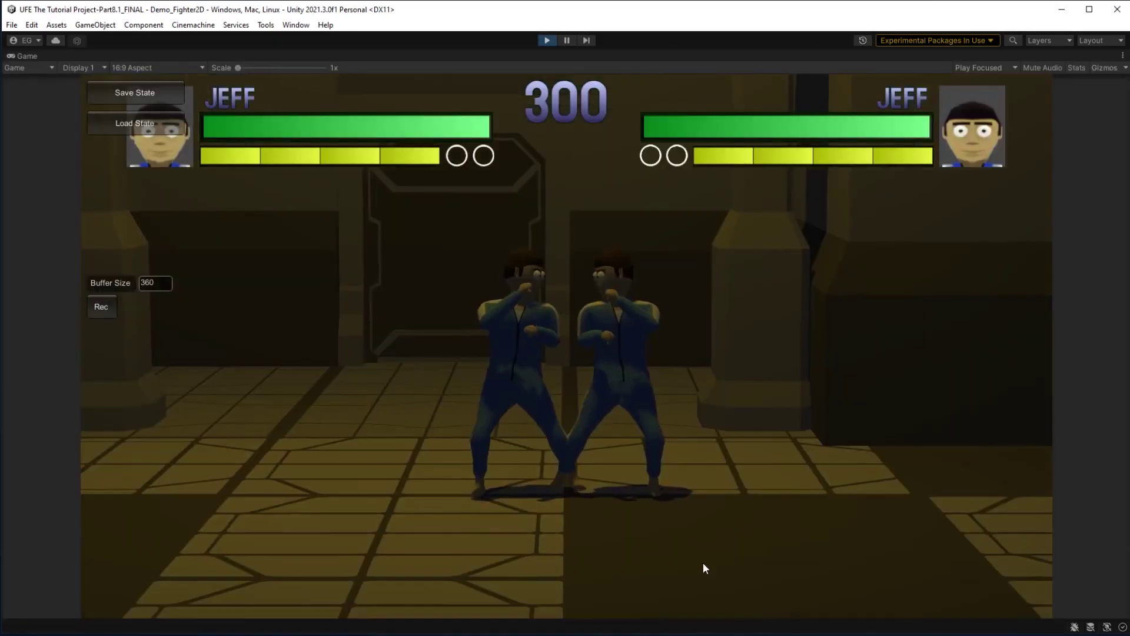
key(KP_1)
key(j)
key(j)
key(j)
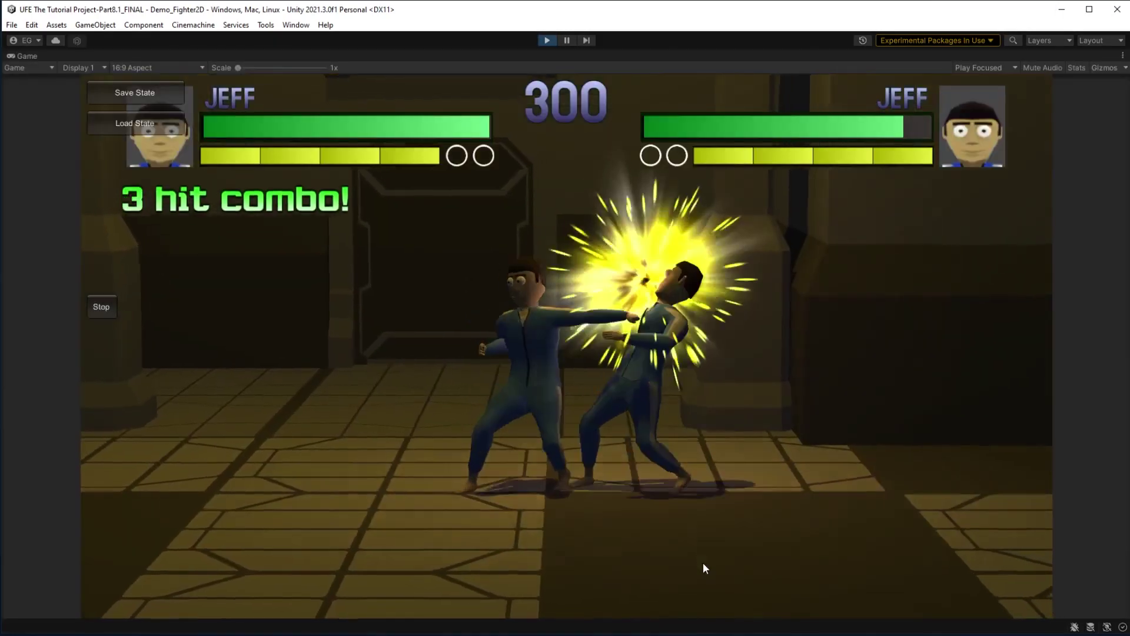
key(j)
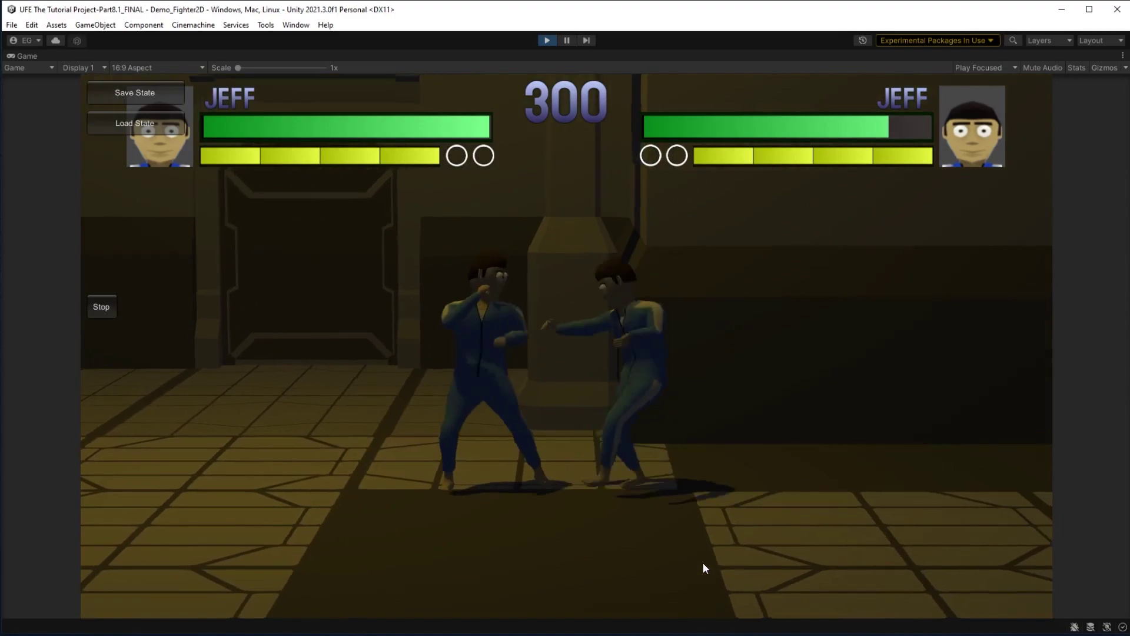
key(j)
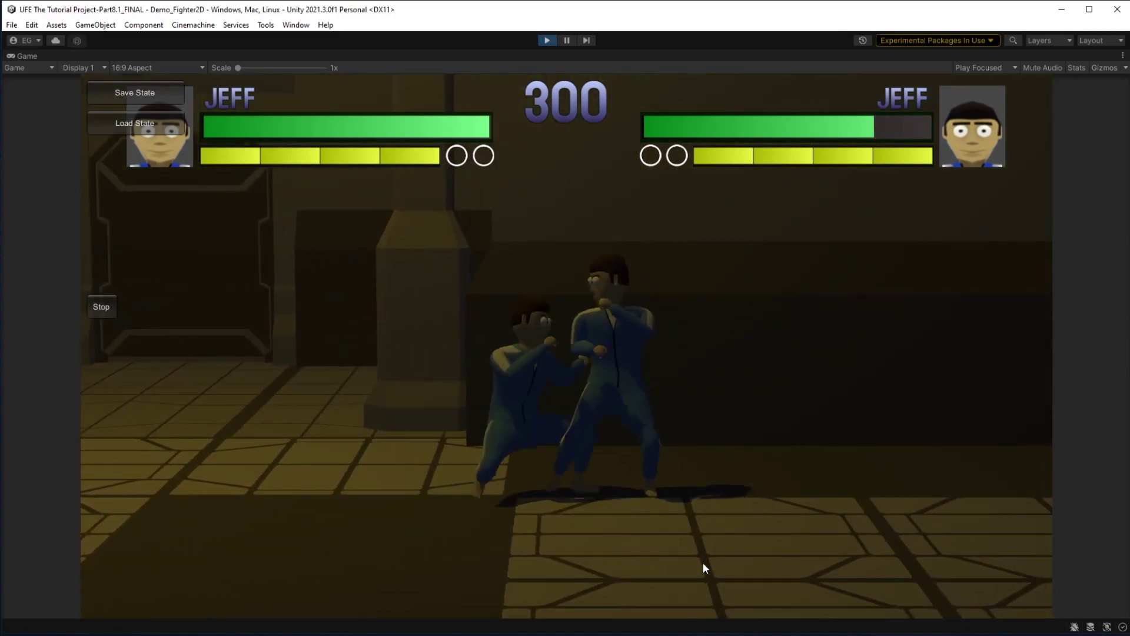